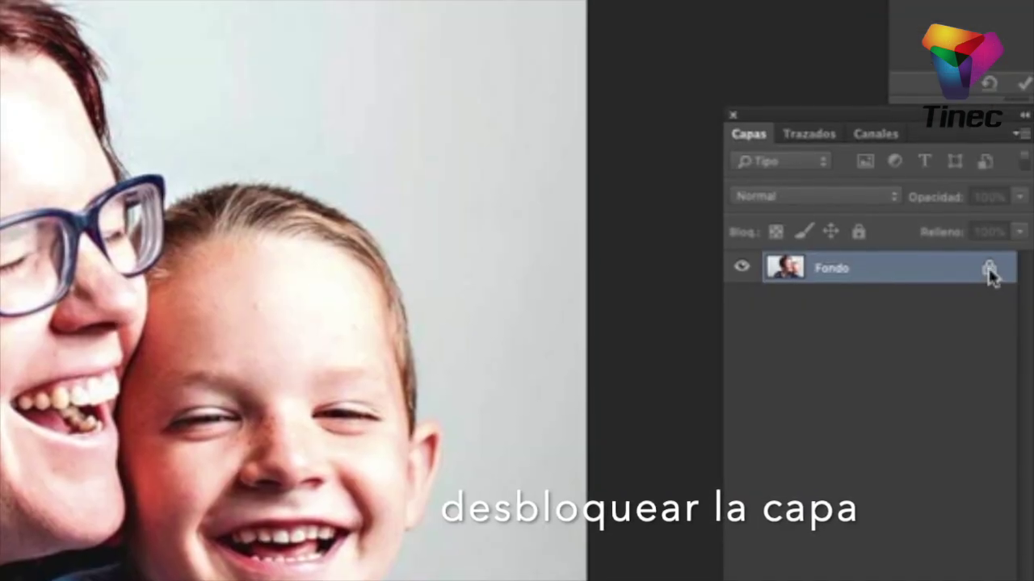
# Unlock the Fondo layer as Capa 0 and zoom to 200% on the mother's shoulder with the Pen tool
pyautogui.doubleClick(923, 274)
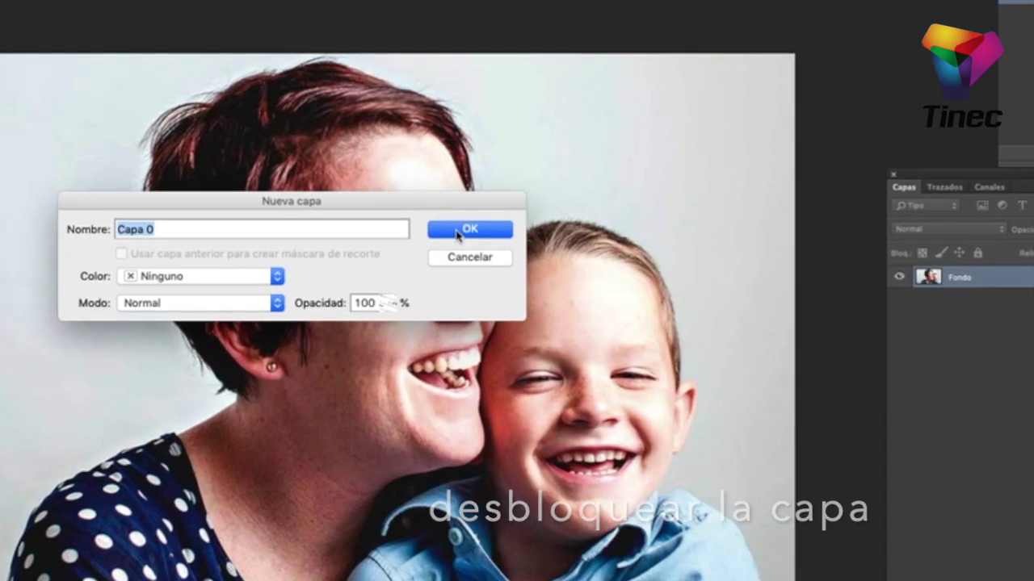
pyautogui.click(466, 233)
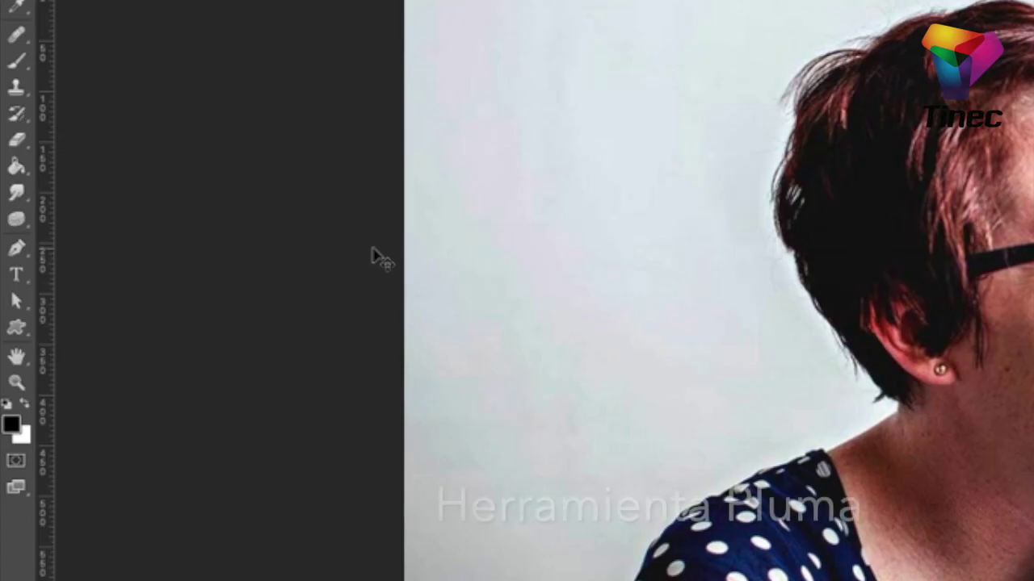
pyautogui.click(19, 249)
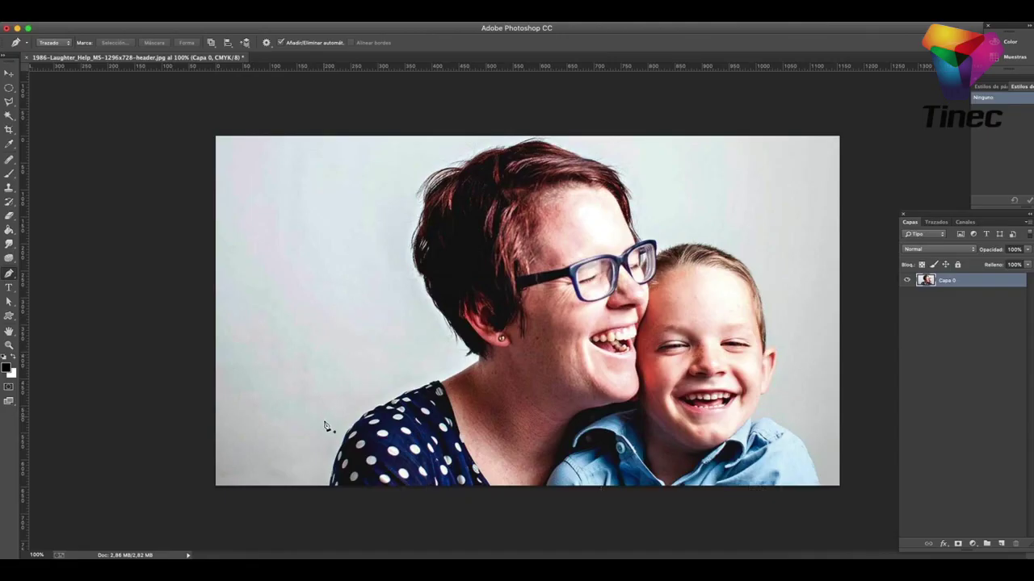
pyautogui.hotkey('ctrl', '+')
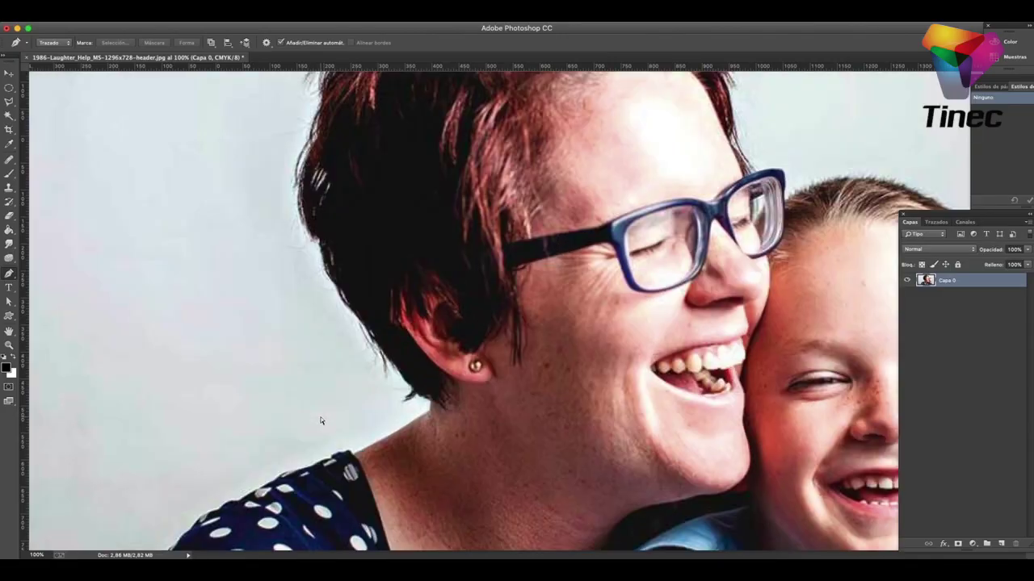
pyautogui.moveTo(332, 366); pyautogui.dragTo(417, 156)
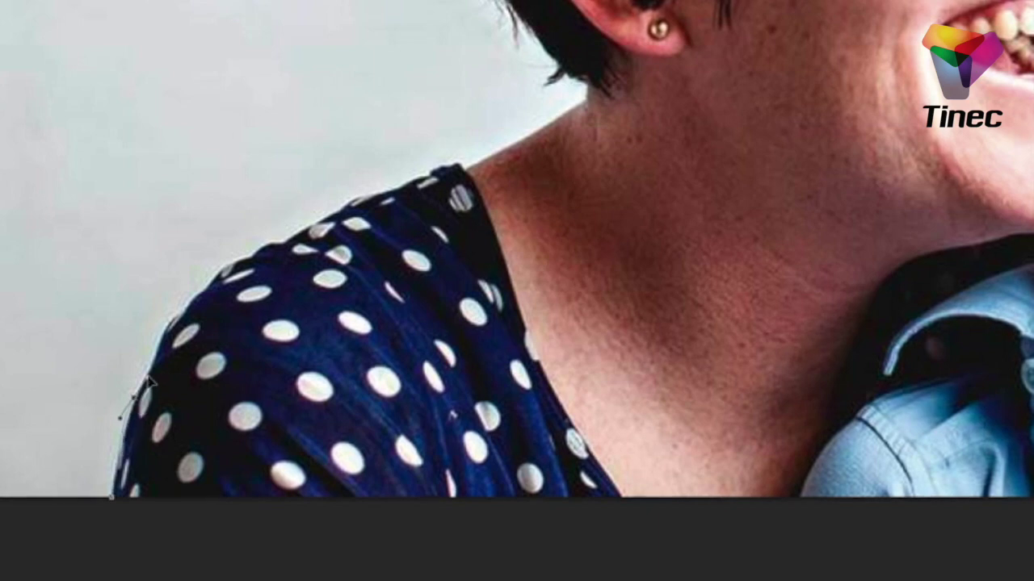
# Trace Pen anchors along the mother's polka-dot shoulder up to her neck, removing misplaced anchors
pyautogui.moveTo(145, 376); pyautogui.dragTo(190, 304)
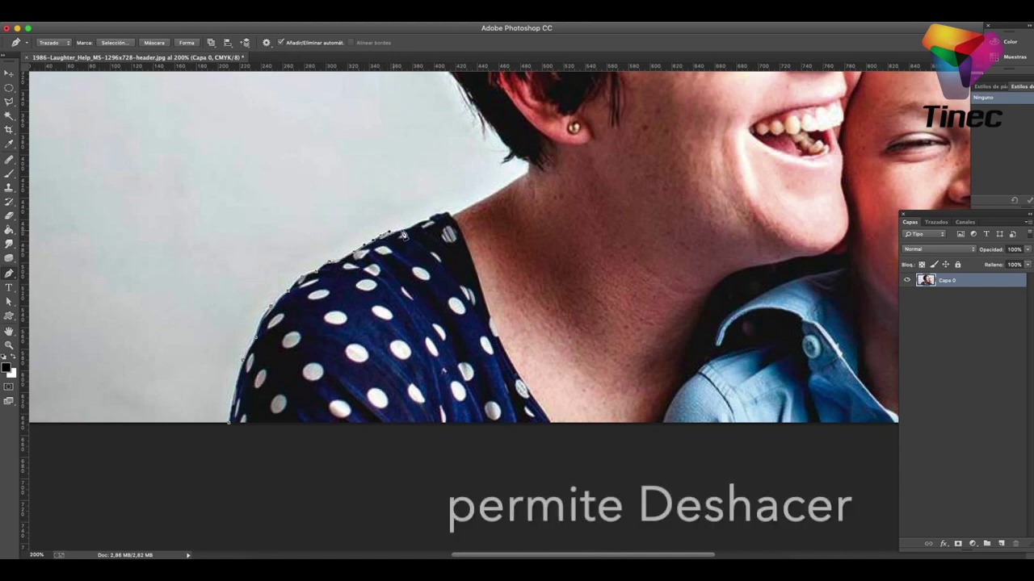
pyautogui.moveTo(390, 234); pyautogui.dragTo(429, 207)
pyautogui.press('BackSpace')
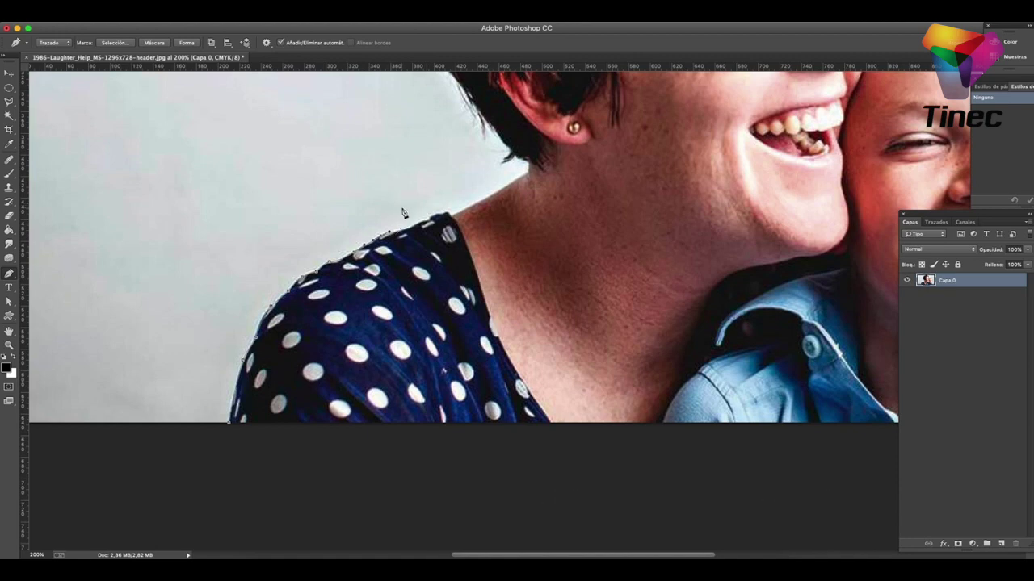
pyautogui.moveTo(366, 164)
pyautogui.mouseDown()
pyautogui.moveTo(334, 154)
pyautogui.moveTo(279, 168)
pyautogui.mouseUp()
pyautogui.press('BackSpace')
pyautogui.press('BackSpace')
pyautogui.click(494, 419)
pyautogui.click(375, 469)
pyautogui.click(268, 480)
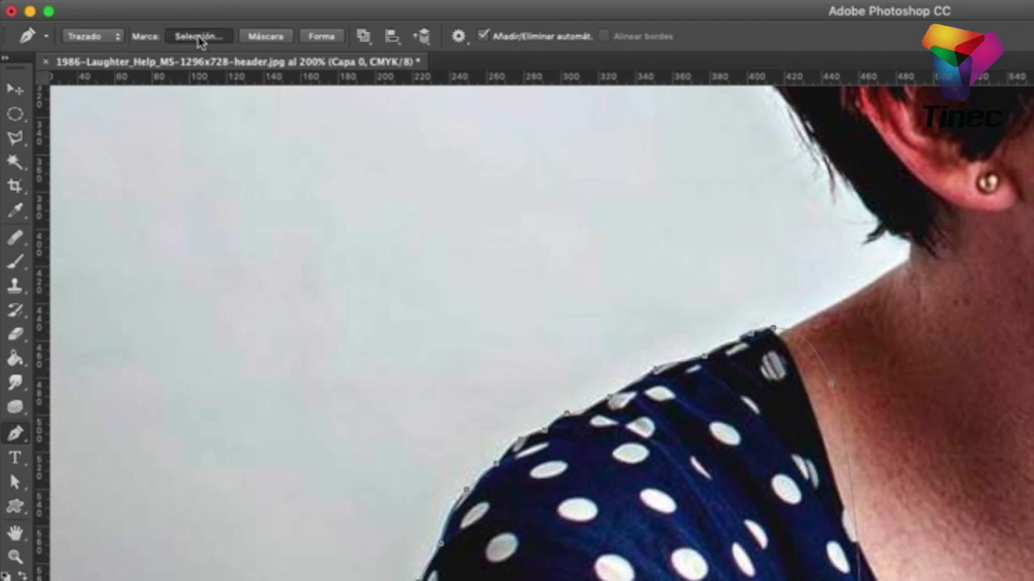
# Convert the shoulder path into a selection with 0-pixel feather and restore the panels
pyautogui.click(198, 37)
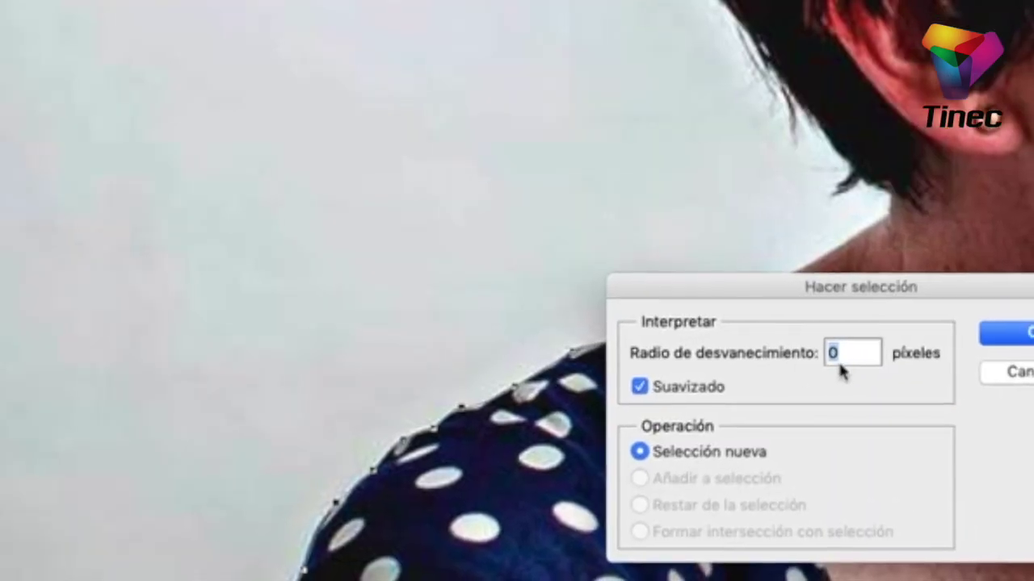
pyautogui.click(1014, 335)
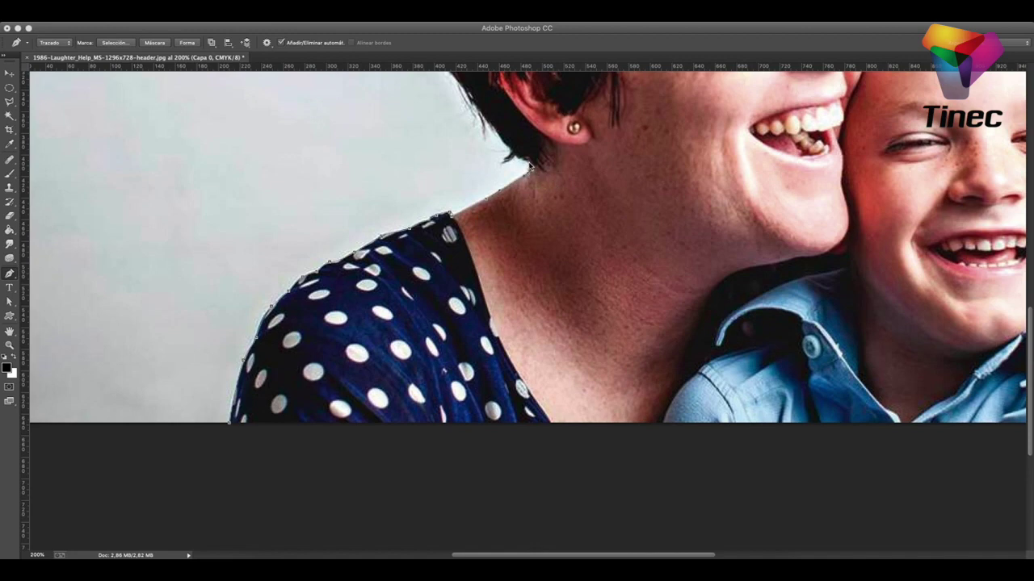
pyautogui.press('Tab')
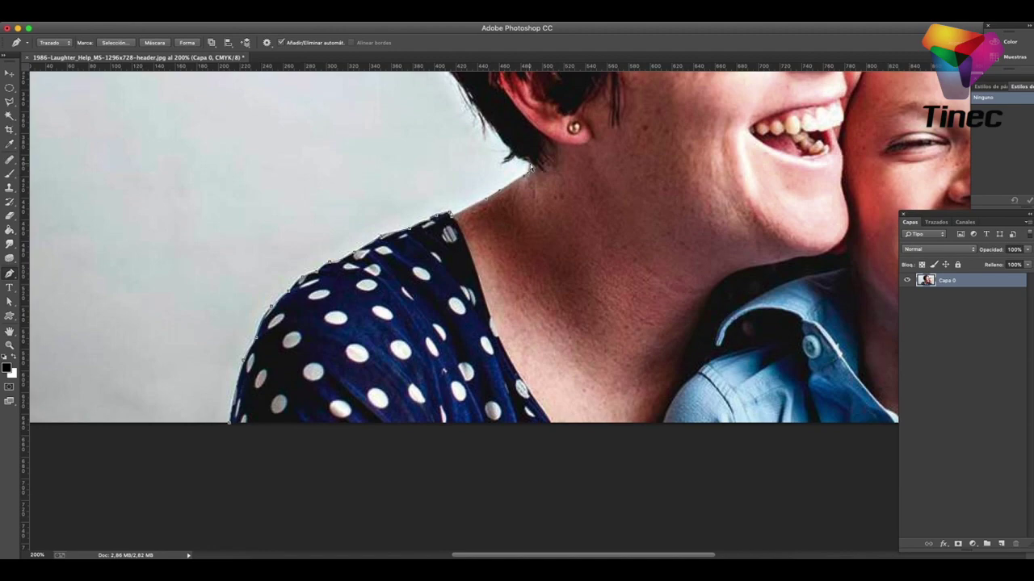
# Zoom to 400% and curve the path along the mother's hair beside her ear
pyautogui.hotkey('ctrl', '+')
pyautogui.hotkey('ctrl', '+')
pyautogui.moveTo(549, 140); pyautogui.dragTo(526, 436)
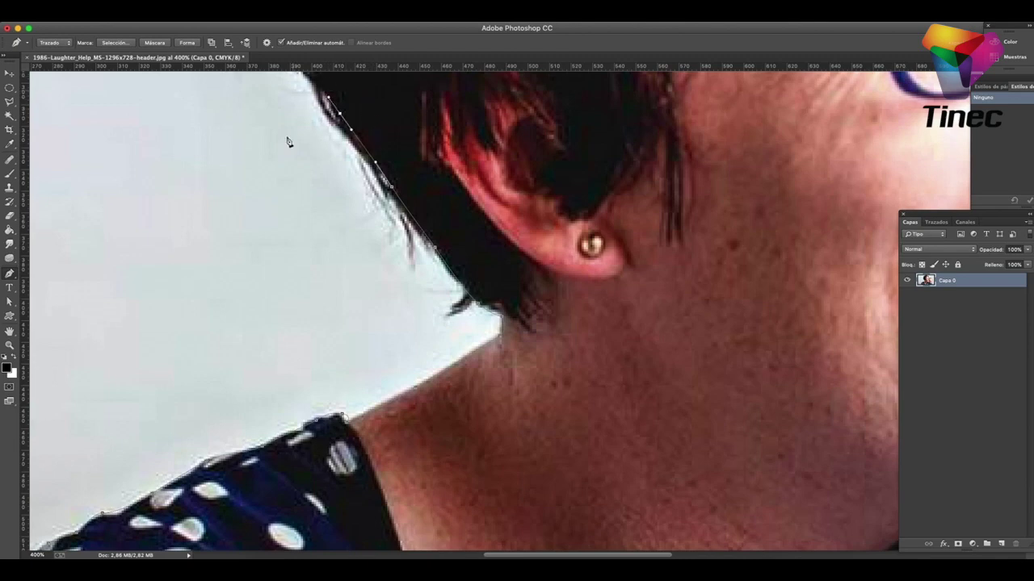
pyautogui.moveTo(351, 129)
pyautogui.mouseDown()
pyautogui.moveTo(328, 143)
pyautogui.moveTo(356, 135)
pyautogui.mouseUp()
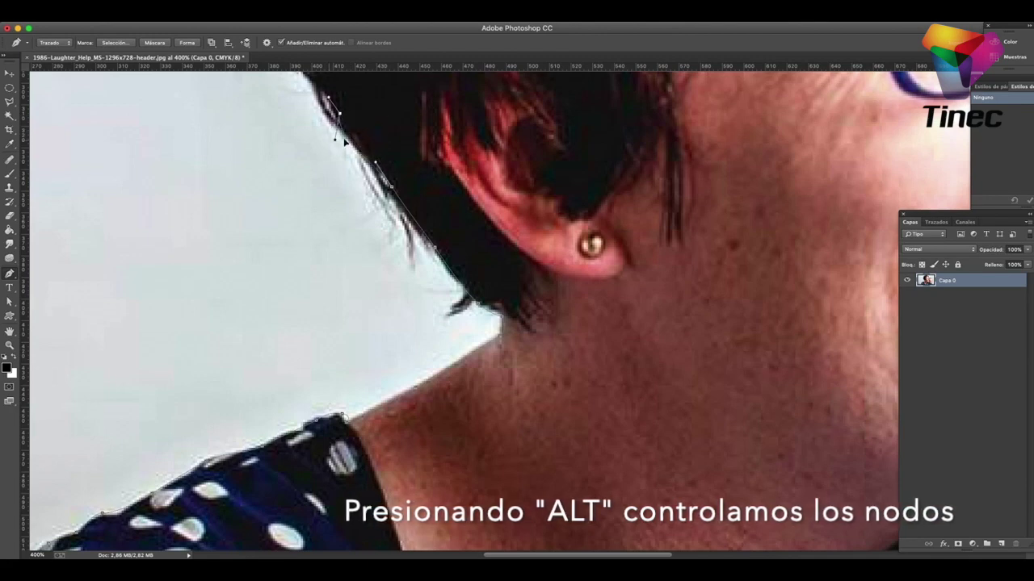
pyautogui.moveTo(356, 136)
pyautogui.mouseDown()
pyautogui.moveTo(313, 105)
pyautogui.moveTo(327, 93)
pyautogui.mouseUp()
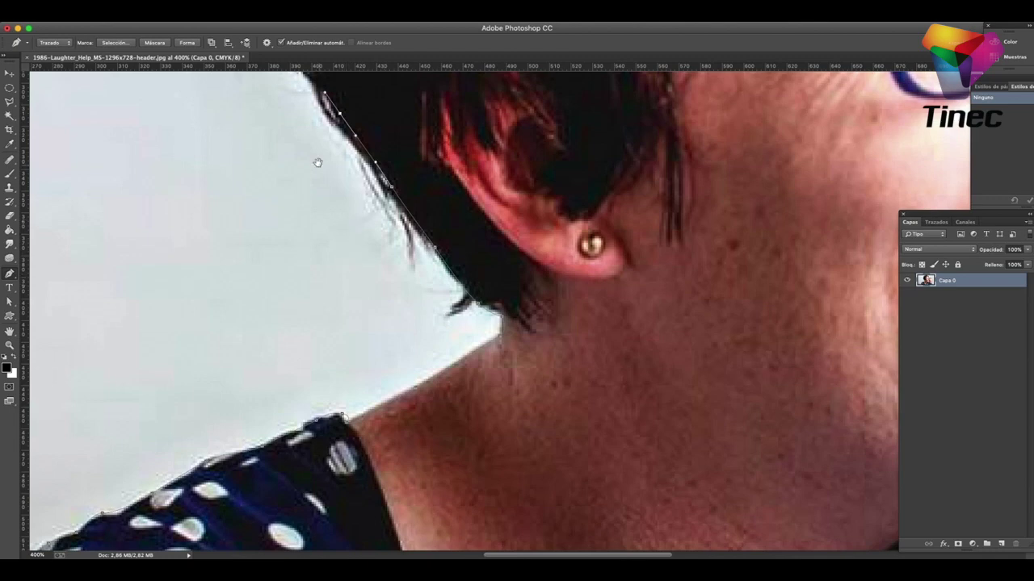
pyautogui.moveTo(318, 162); pyautogui.dragTo(397, 425)
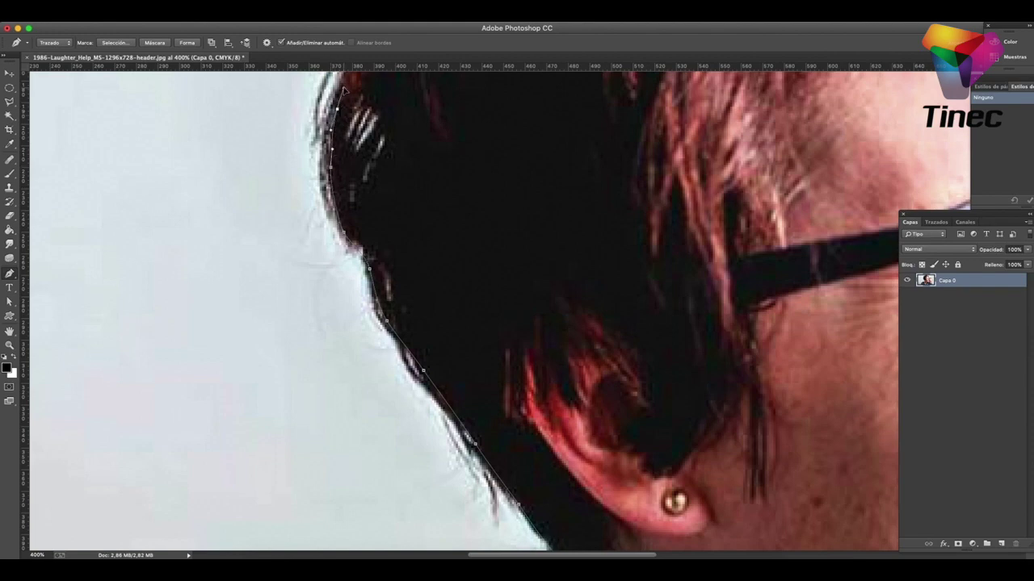
# Continue the path over the top of the head, then zoom out to view both figures
pyautogui.moveTo(498, 272); pyautogui.dragTo(444, 468)
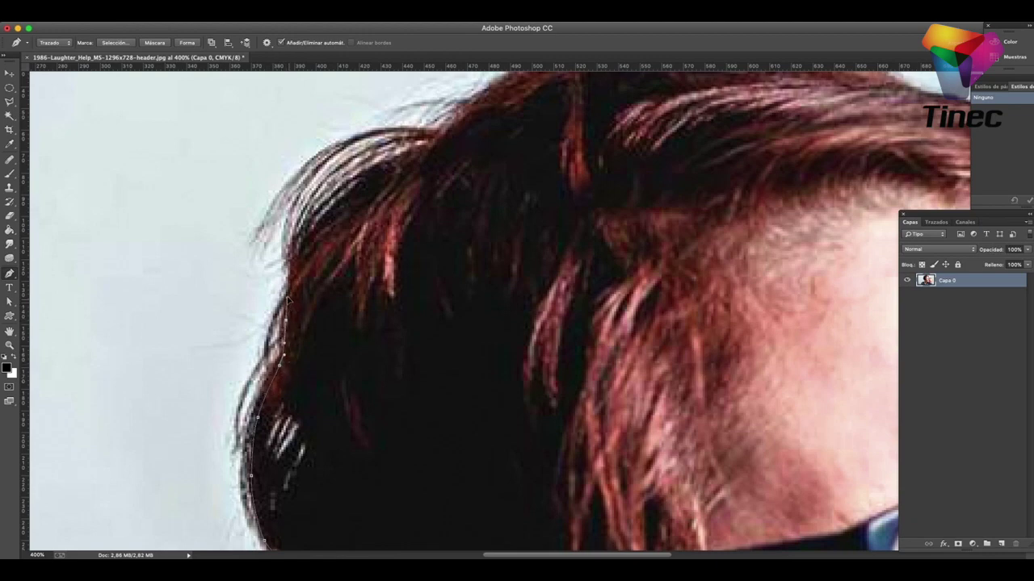
pyautogui.click(305, 248)
pyautogui.click(360, 184)
pyautogui.moveTo(420, 149); pyautogui.dragTo(441, 138)
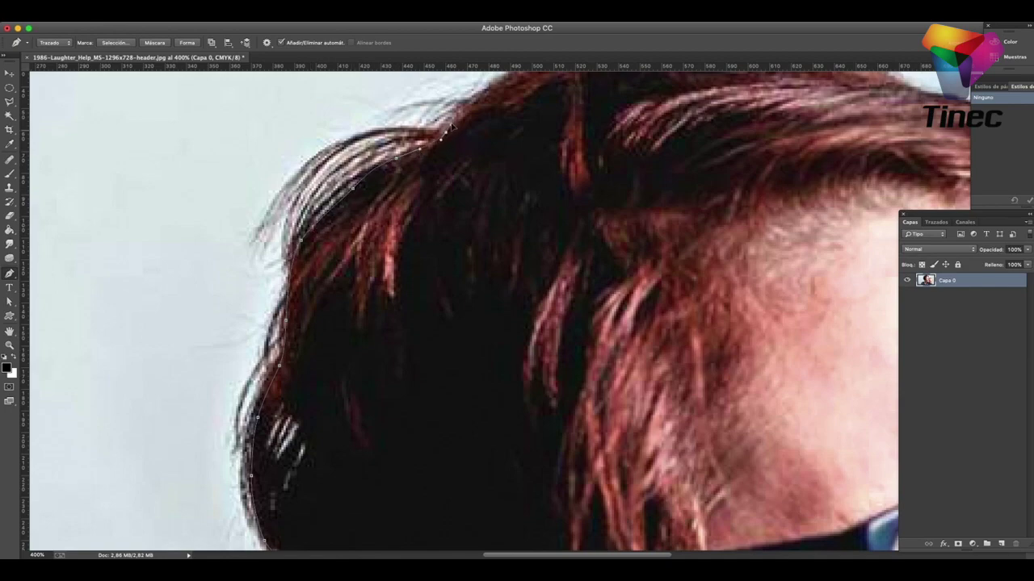
pyautogui.moveTo(499, 168); pyautogui.dragTo(390, 281)
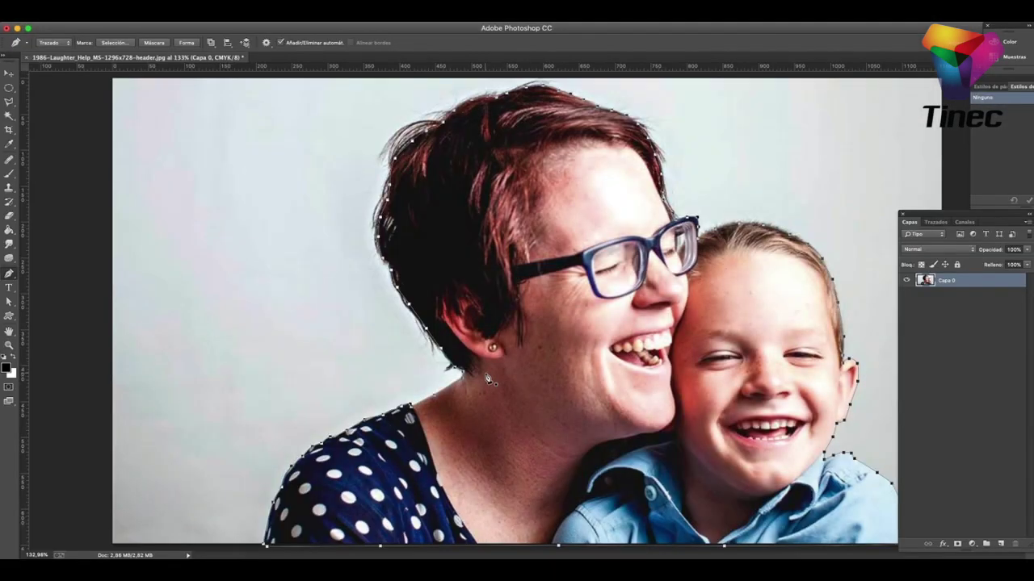
pyautogui.hotkey('ctrl', '-')
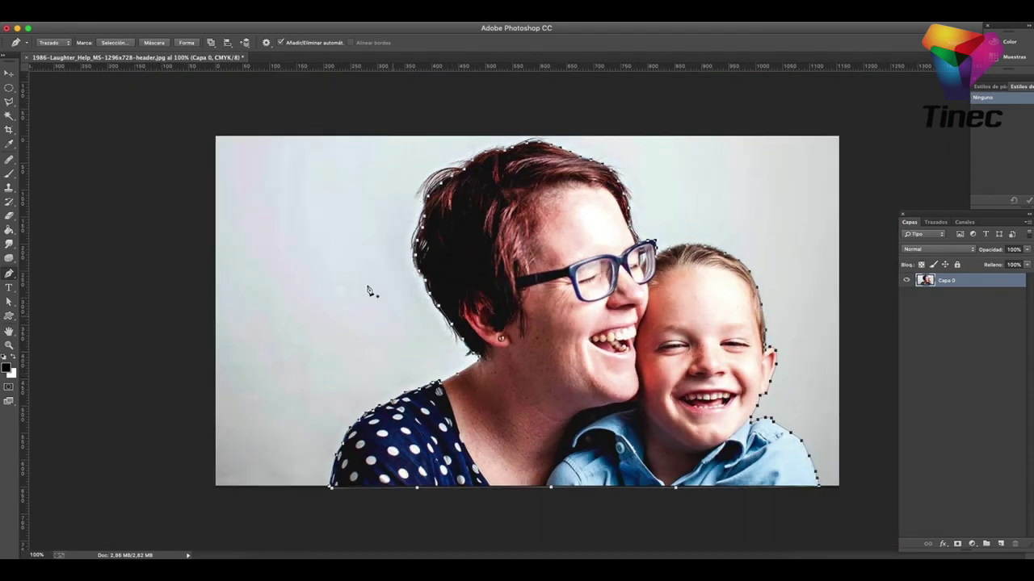
# Make a 0-pixel-feather selection from the path around mother and son
pyautogui.click(114, 43)
pyautogui.click(597, 228)
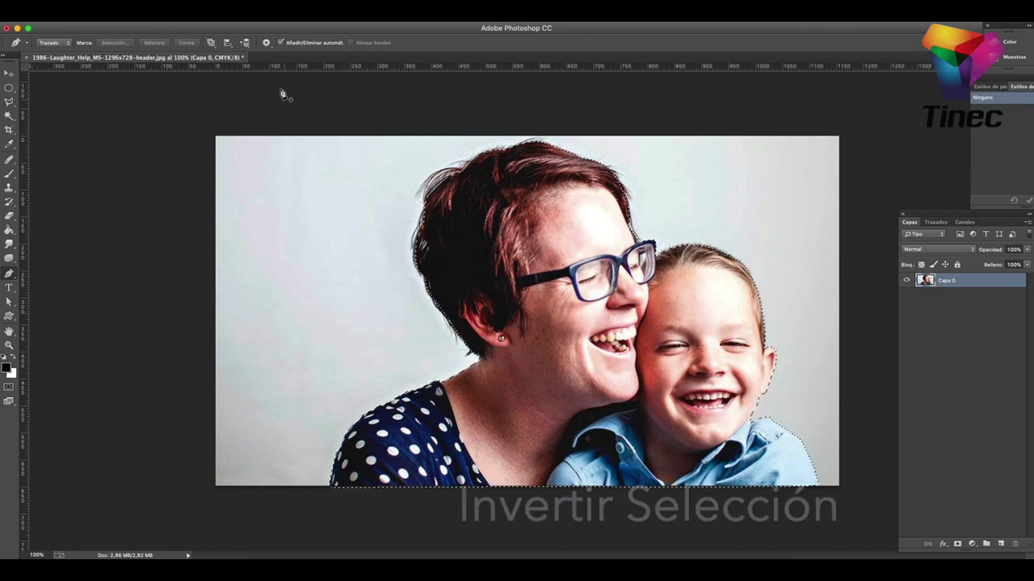
# Invert the selection, delete the grey backdrop, and deselect
pyautogui.click(255, 10)
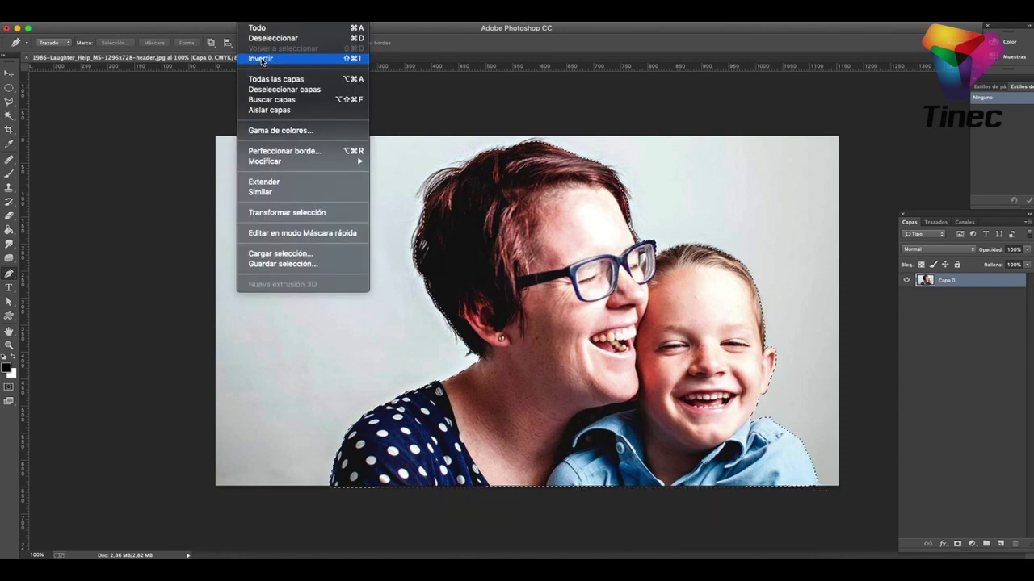
pyautogui.click(261, 60)
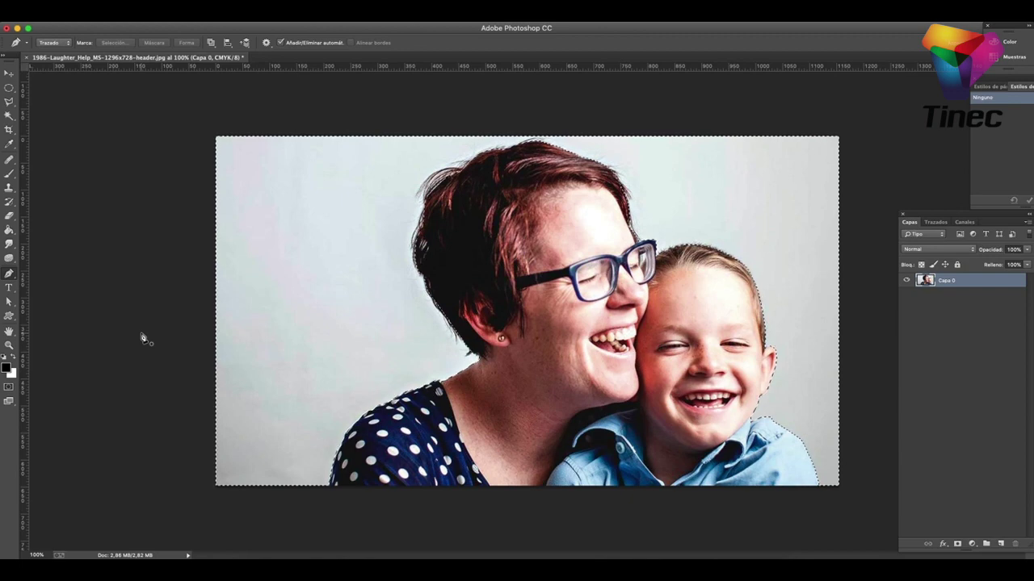
pyautogui.press('Delete')
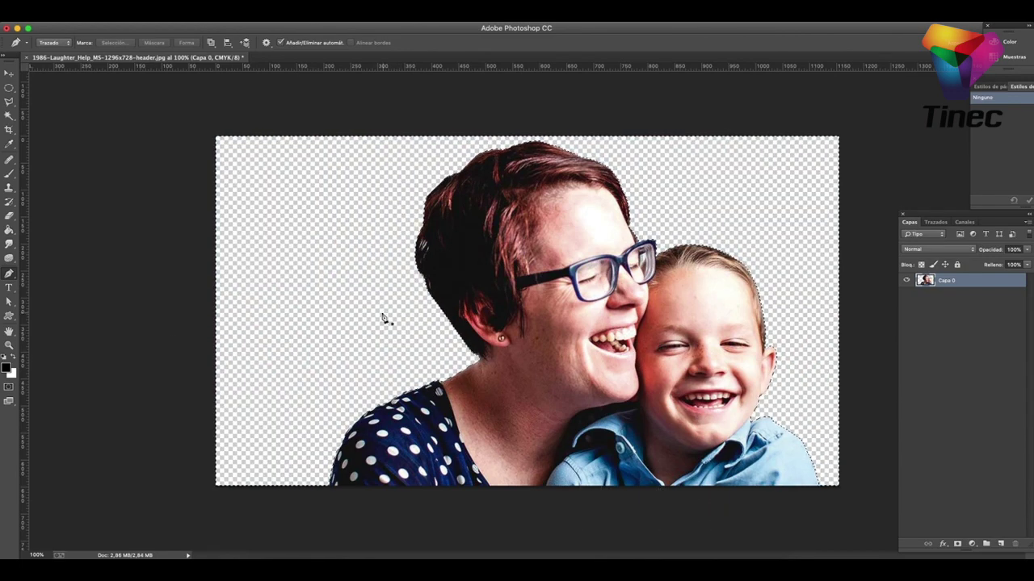
pyautogui.hotkey('ctrl', 'd')
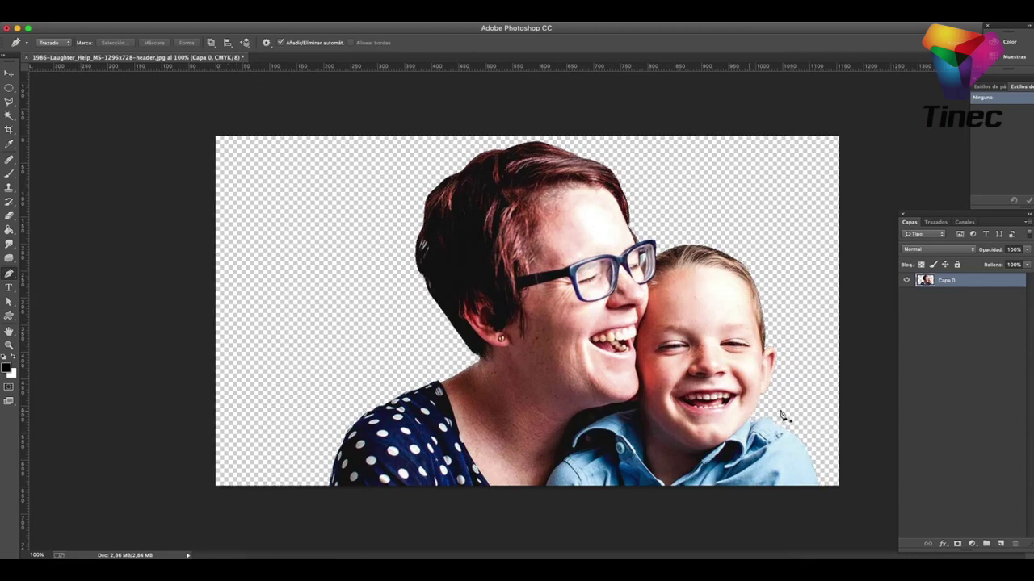
# Add layer Capa 1 below Capa 0 and set the foreground colour to blue #0763ec
pyautogui.click(1000, 543)
pyautogui.moveTo(970, 280); pyautogui.dragTo(969, 325)
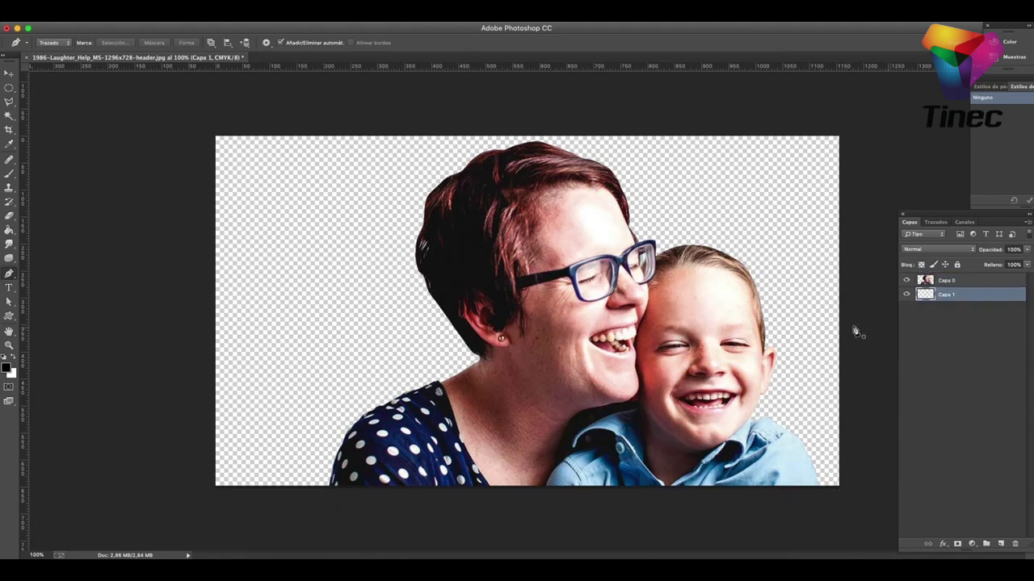
pyautogui.click(7, 368)
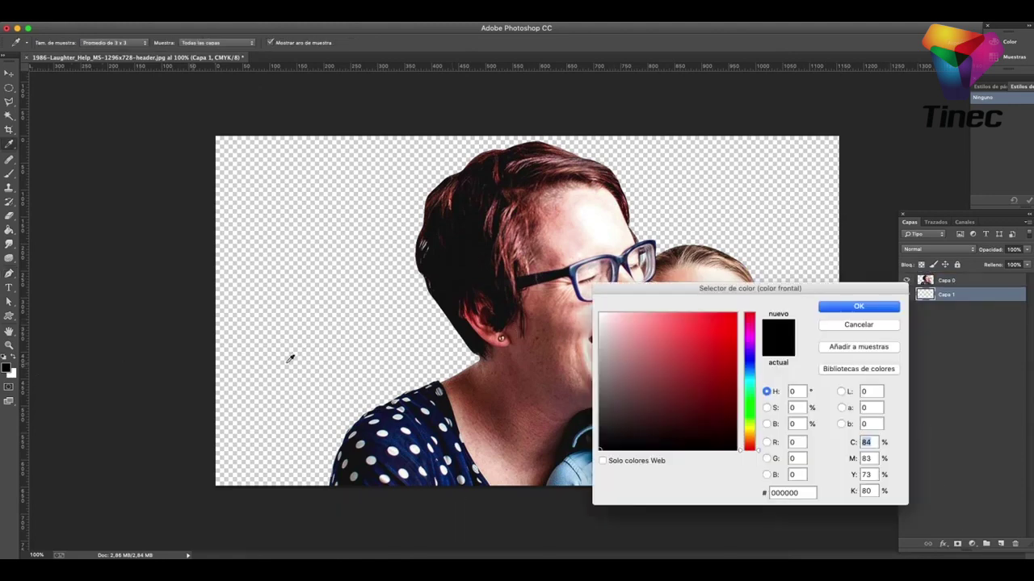
pyautogui.click(750, 369)
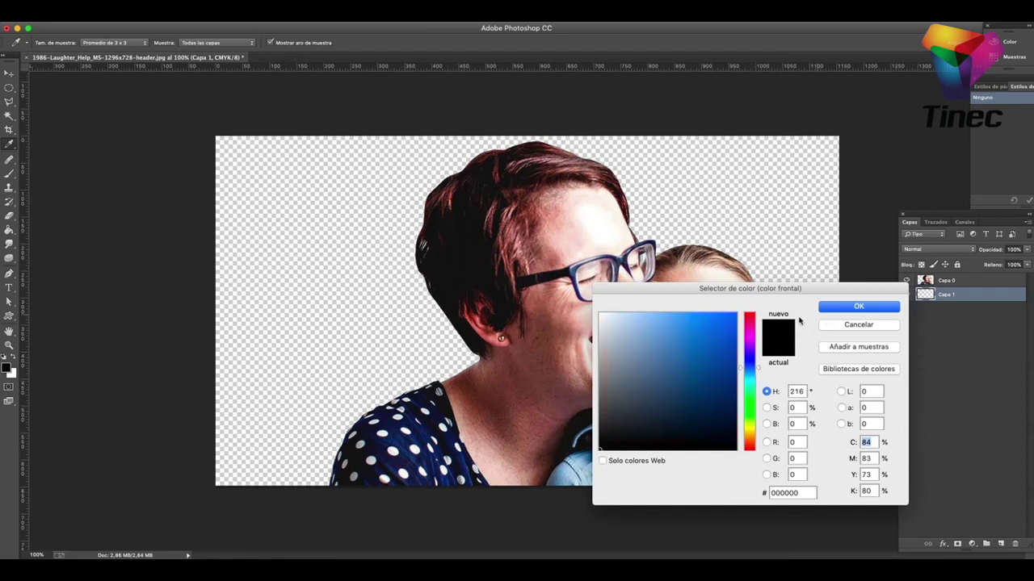
pyautogui.click(735, 323)
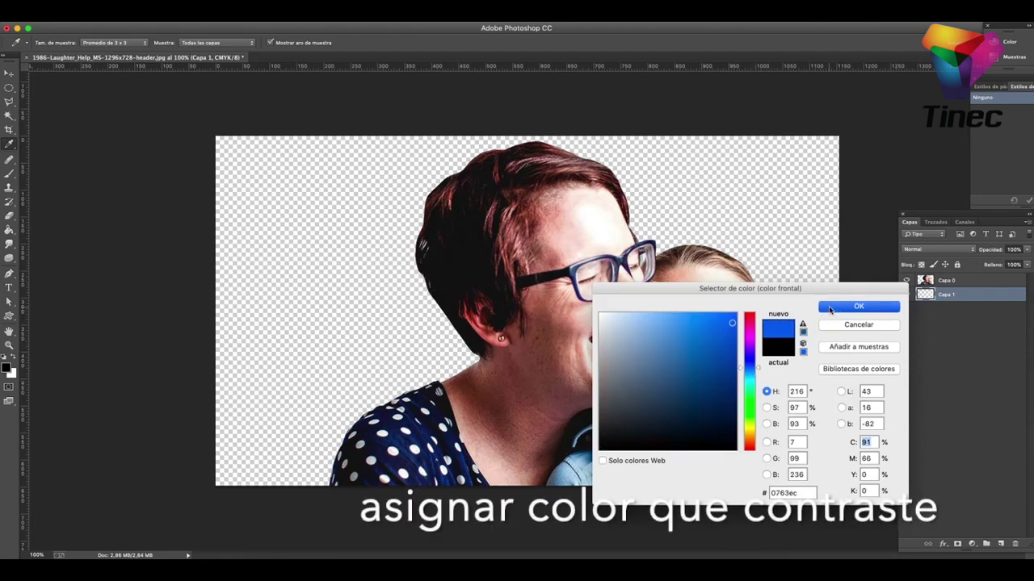
pyautogui.click(822, 311)
pyautogui.press('p')
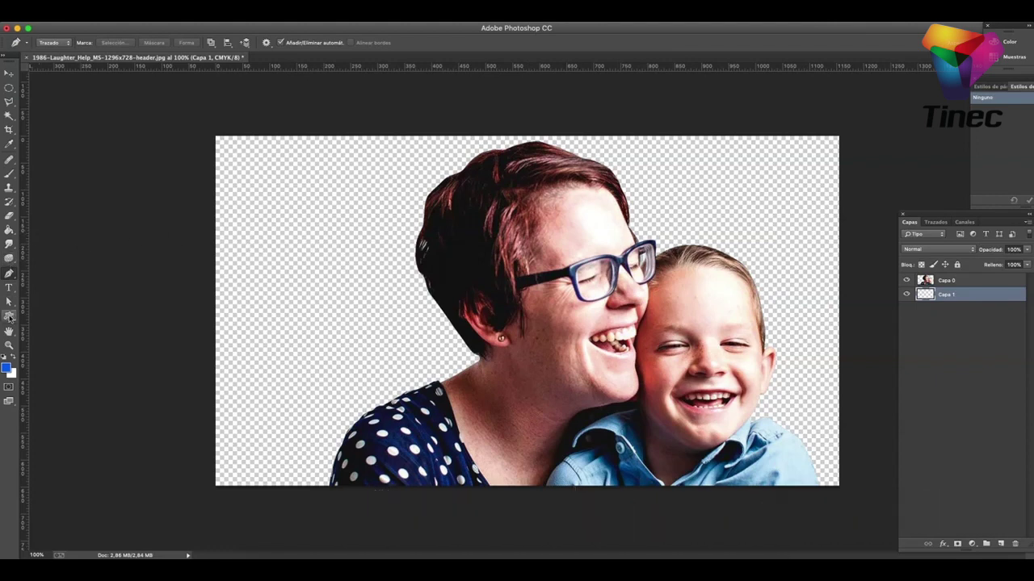
pyautogui.click(13, 279)
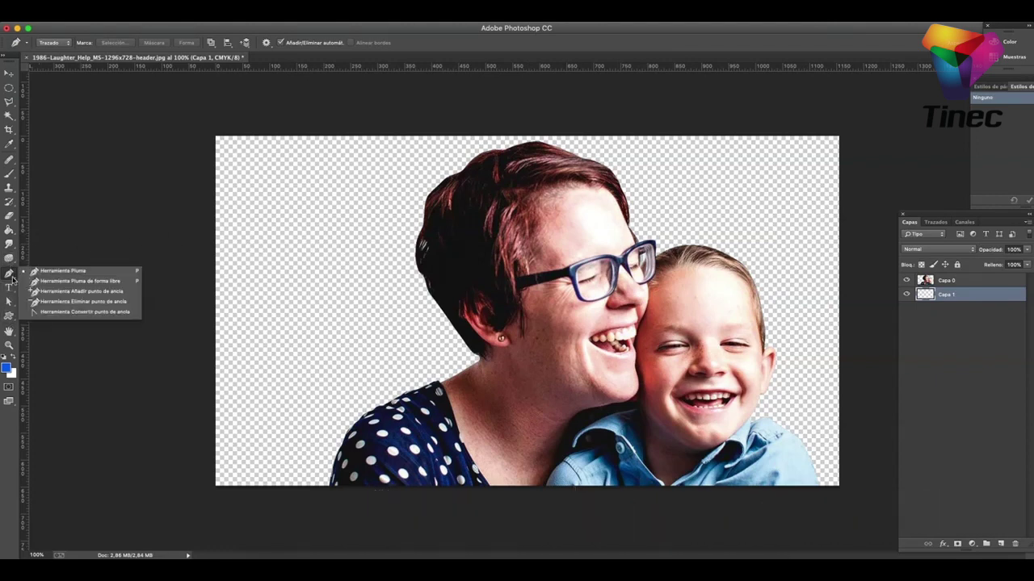
# Fill Capa 1 with the blue foreground colour using the Paint Bucket
pyautogui.click(9, 232)
pyautogui.click(10, 232)
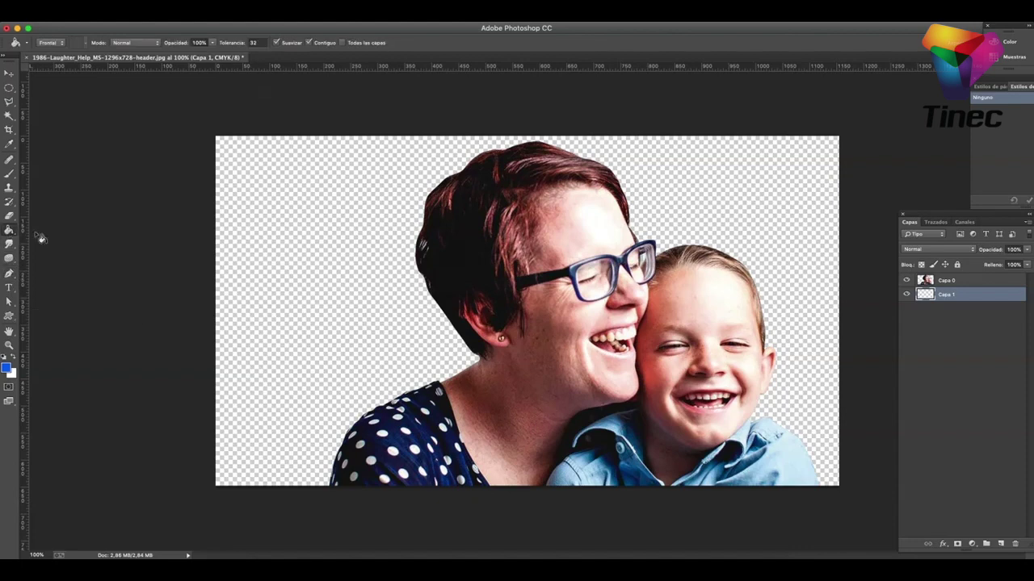
pyautogui.click(321, 266)
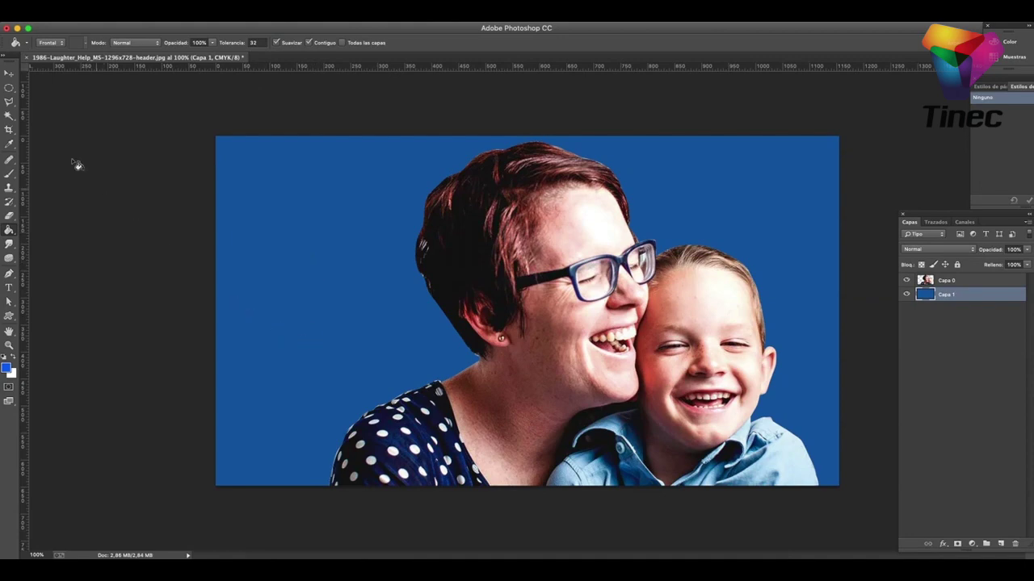
pyautogui.click(9, 74)
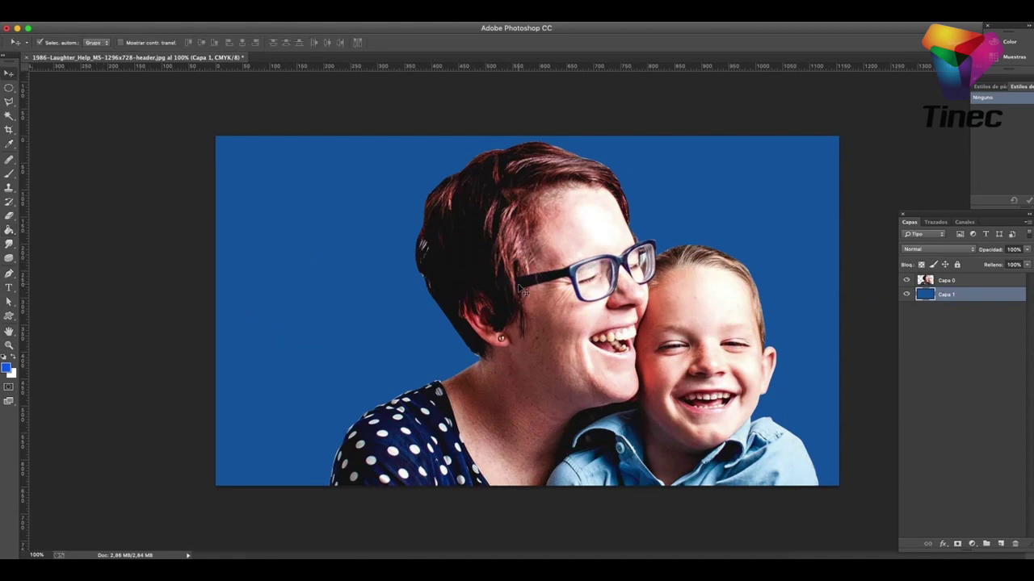
# Zoom in and pan around the mother's hair edges against the blue
pyautogui.scroll(2, 519, 289)
pyautogui.scroll(1, 519, 289)
pyautogui.scroll(1, 519, 289)
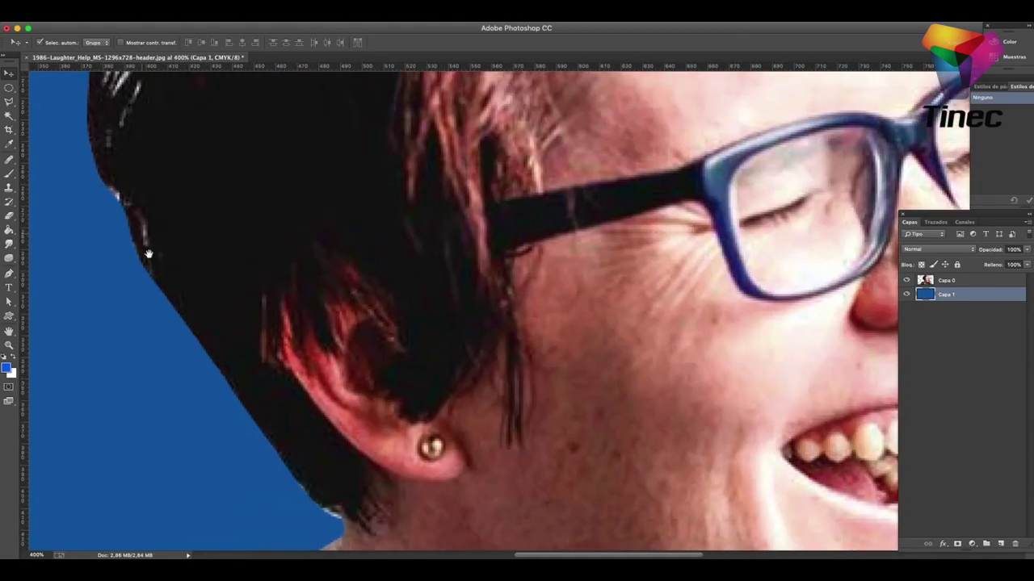
pyautogui.moveTo(142, 223); pyautogui.dragTo(202, 427)
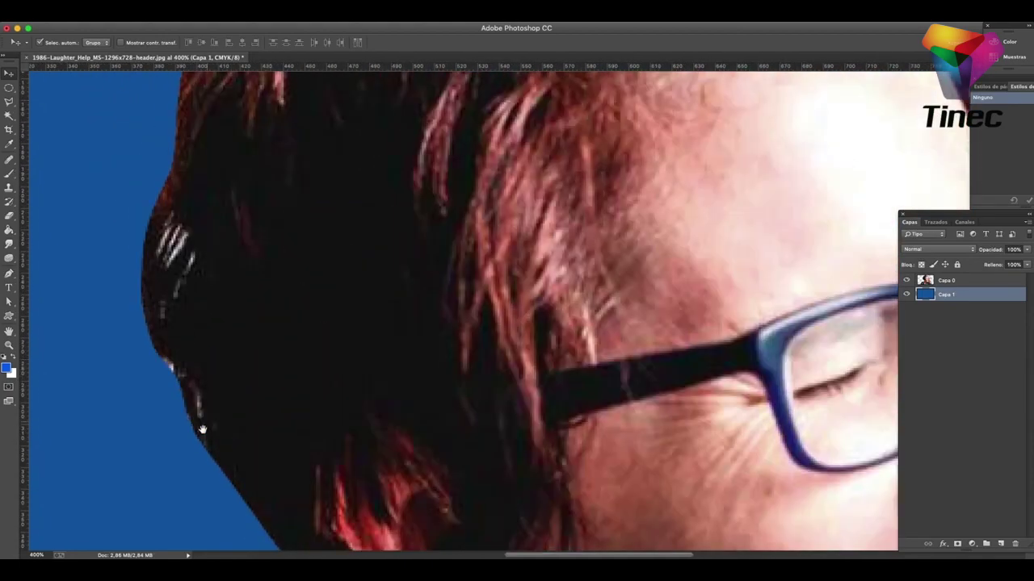
pyautogui.scroll(5, 228, 380)
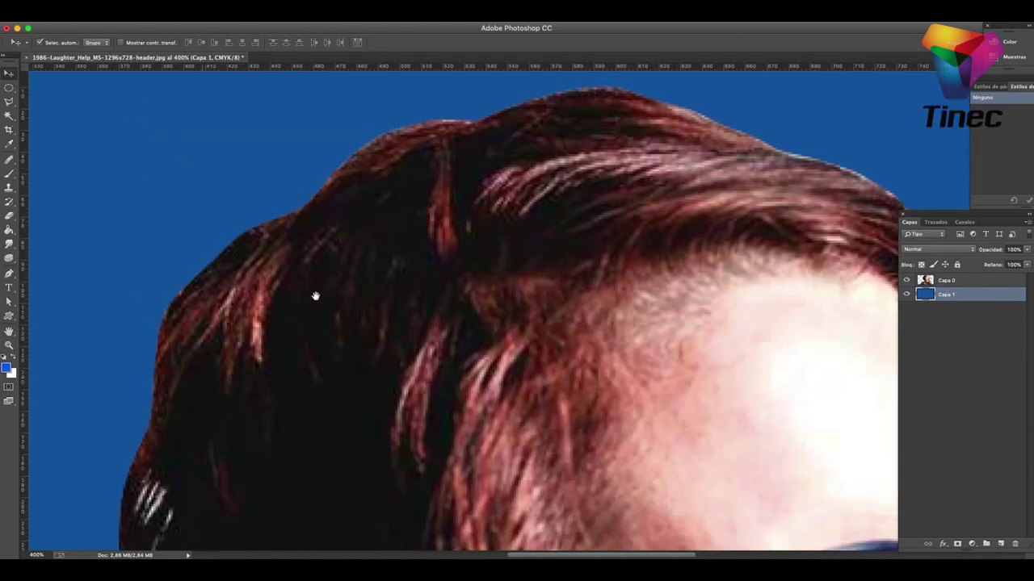
pyautogui.hscroll(2, 332, 277)
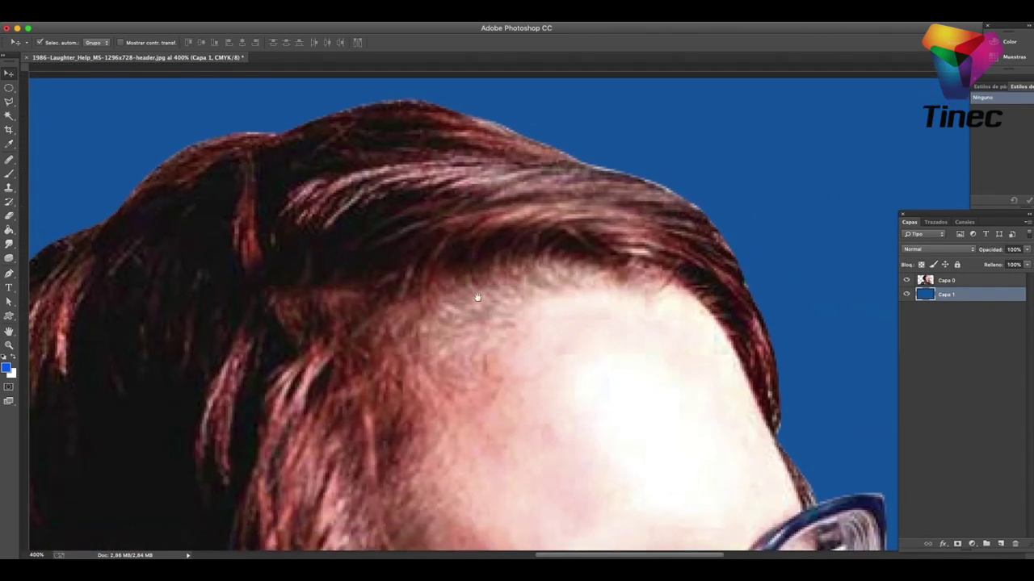
pyautogui.scroll(-5, 477, 298)
pyautogui.hscroll(3, 477, 298)
pyautogui.scroll(-1, 491, 302)
pyautogui.hscroll(1, 491, 302)
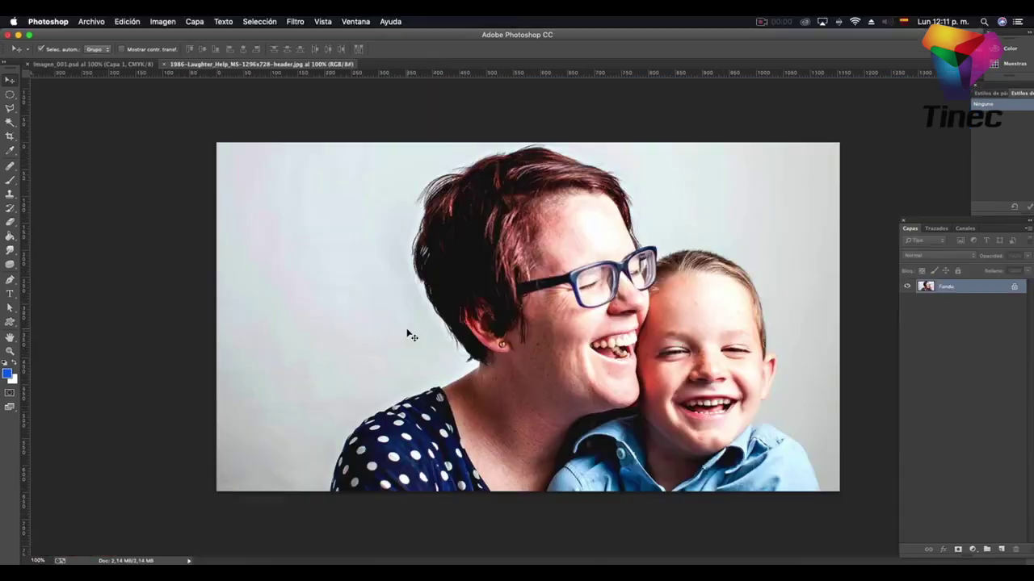
# Compare the cutout's hair in Imagen_001.psd with the original JPG's hair, zoomed to 300%
pyautogui.click(120, 64)
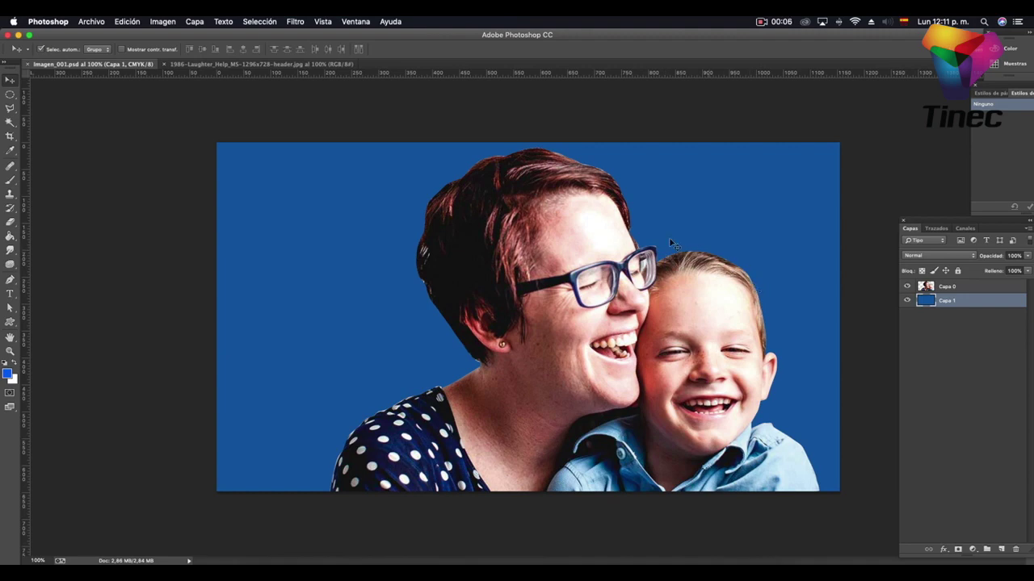
pyautogui.click(274, 64)
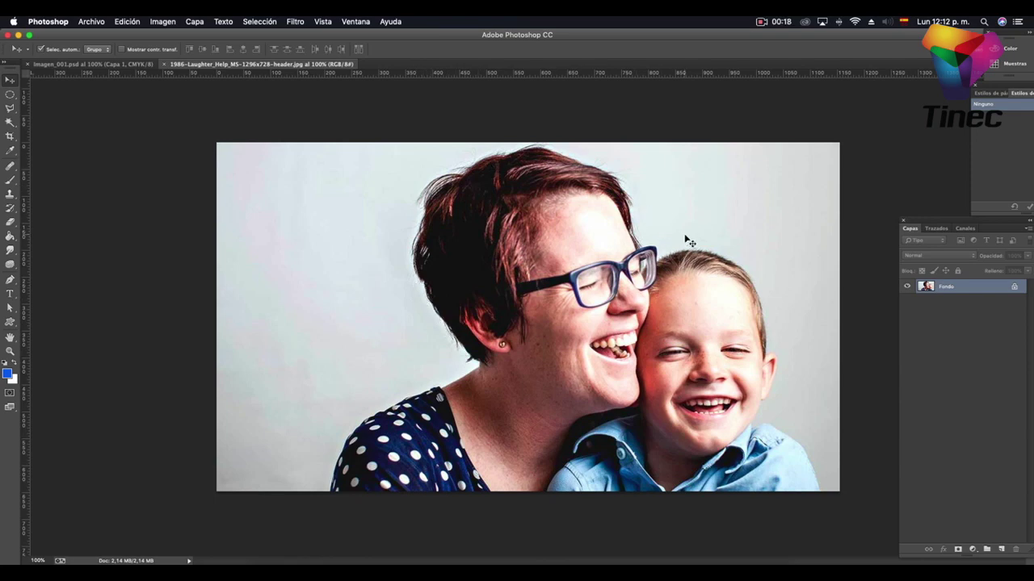
pyautogui.hotkey('ctrl', '+')
pyautogui.hotkey('ctrl', '+')
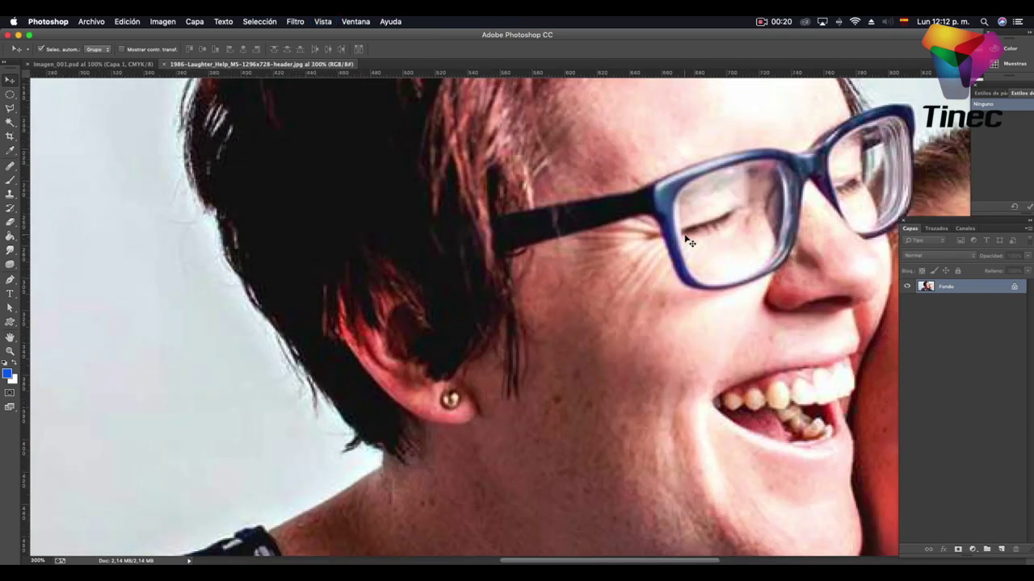
pyautogui.moveTo(701, 197); pyautogui.dragTo(431, 376)
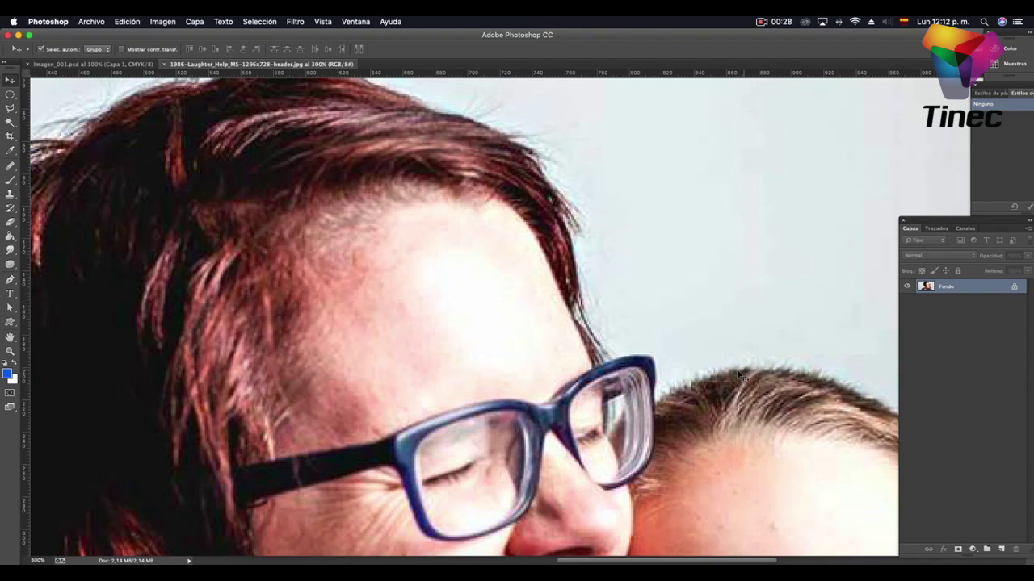
pyautogui.press('super+1')
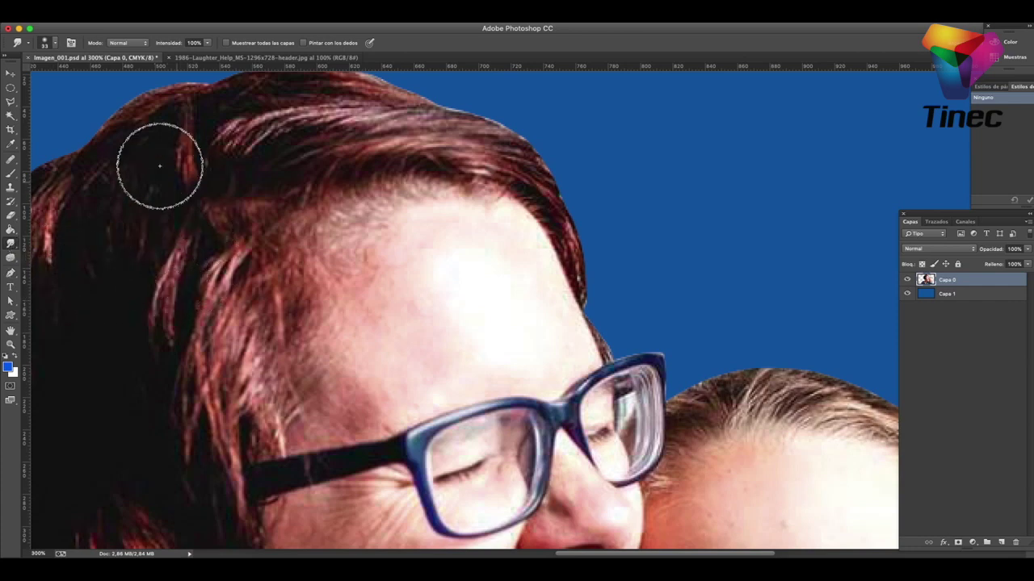
# Shrink the smudge brush to a small size and undo a test hair stroke
pyautogui.click(47, 43)
pyautogui.moveTo(72, 76); pyautogui.dragTo(62, 78)
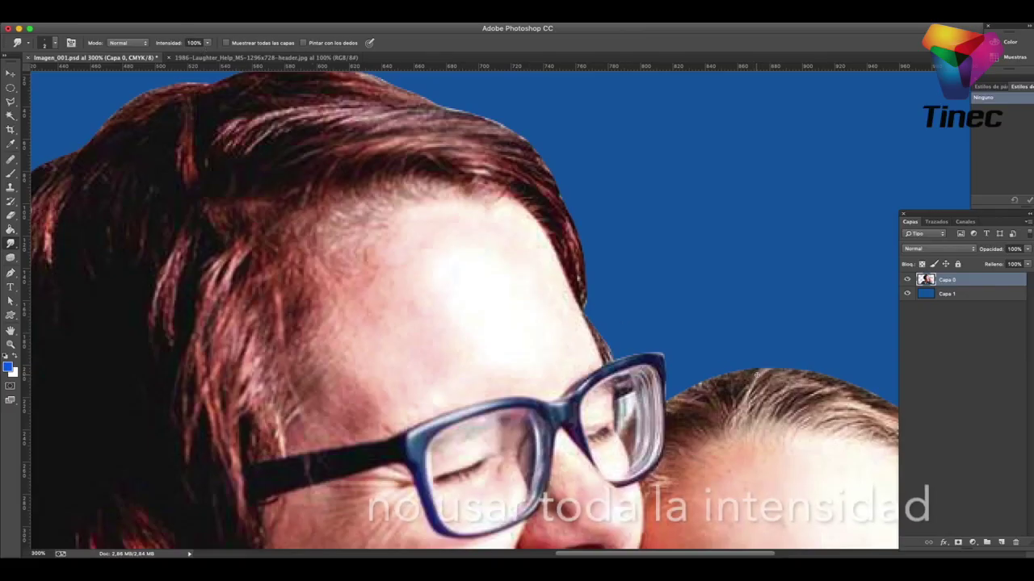
pyautogui.moveTo(752, 376); pyautogui.dragTo(763, 159)
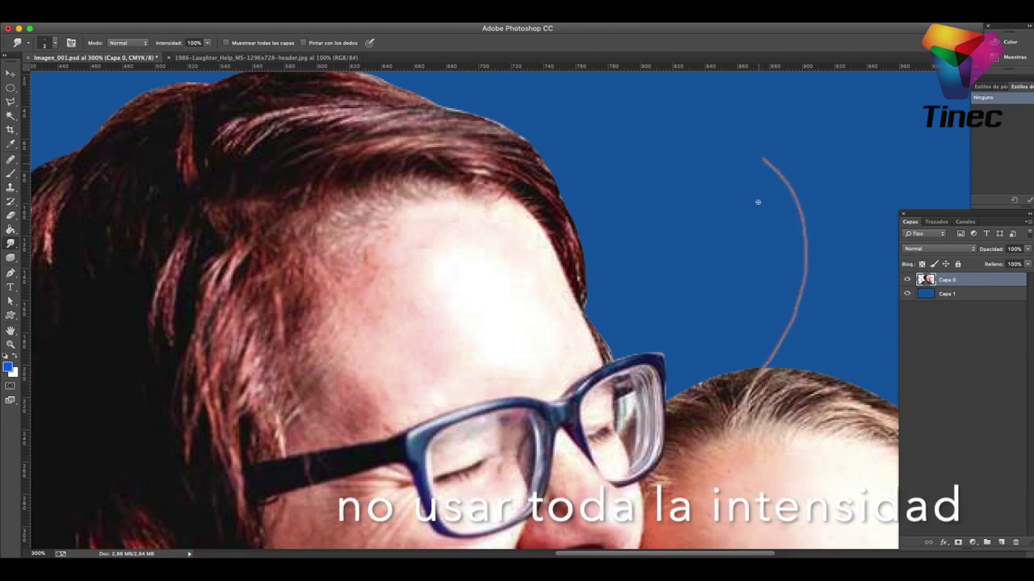
pyautogui.hotkey('ctrl', 'z')
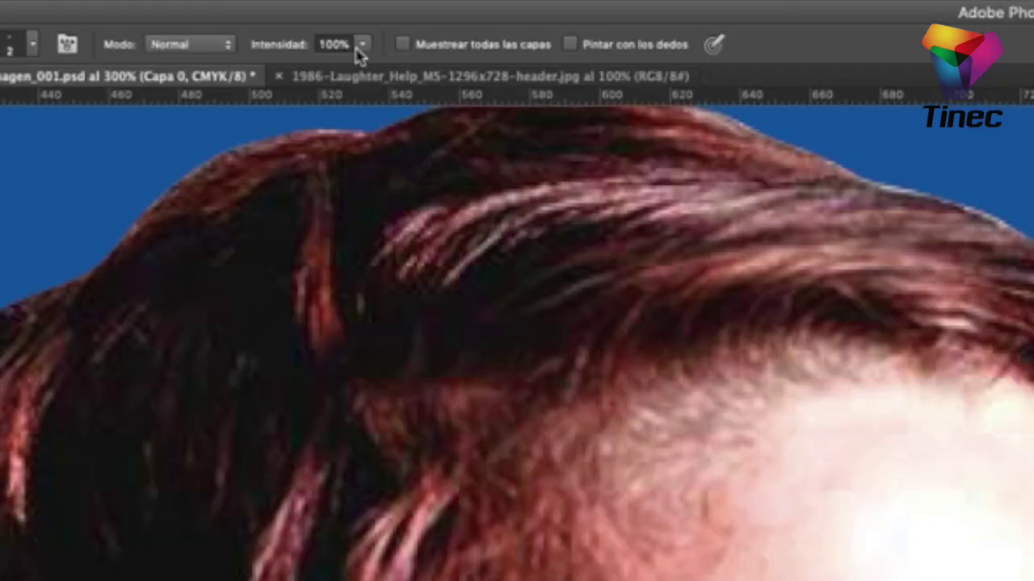
# Set smudge strength to 90%, test and undo a stroke, then settle on 75% for Capa 0
pyautogui.click(335, 45)
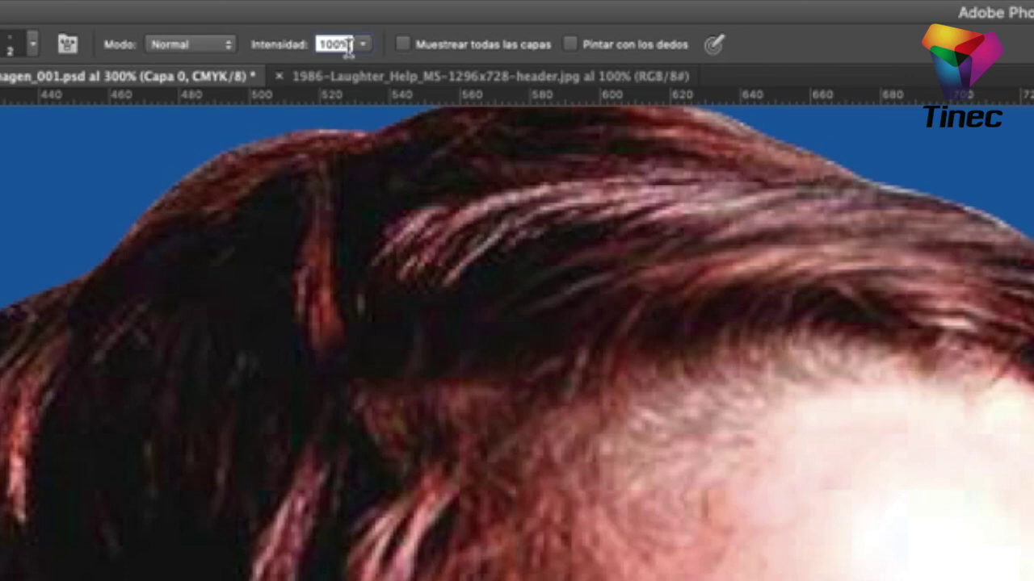
pyautogui.write('90')
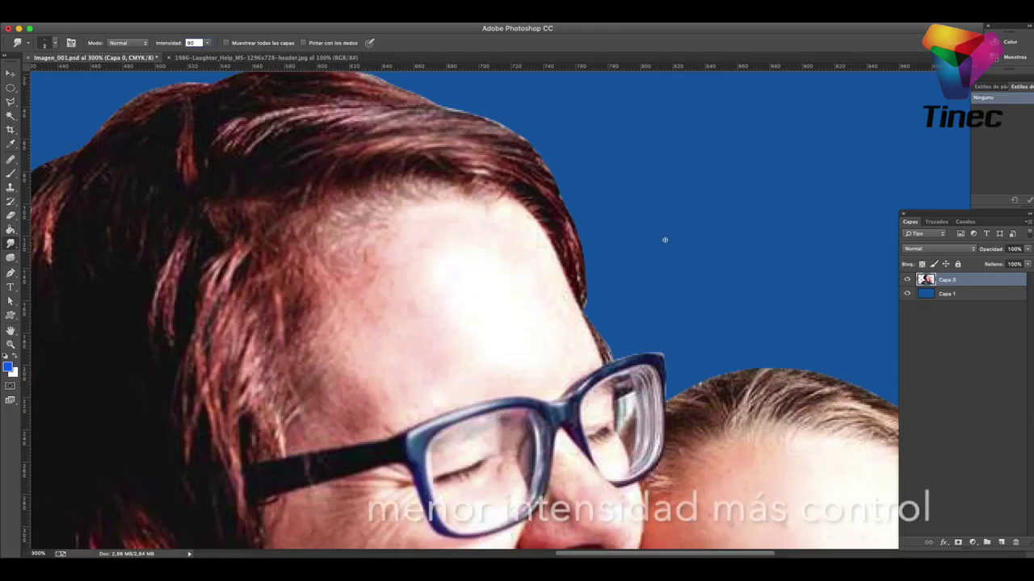
pyautogui.moveTo(759, 374); pyautogui.dragTo(795, 319)
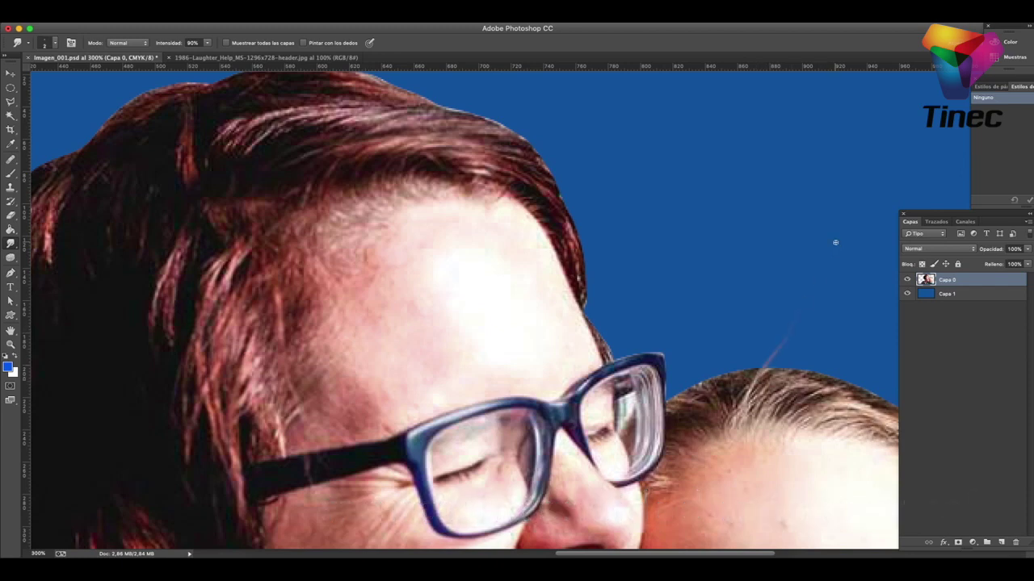
pyautogui.hotkey('ctrl', 'z')
pyautogui.hotkey('alt', '[')
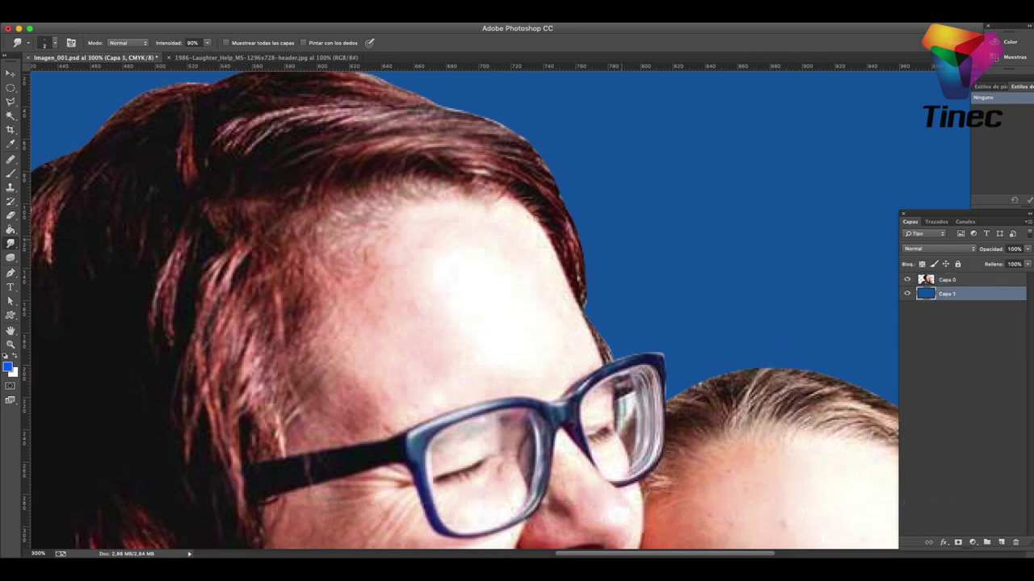
pyautogui.click(194, 42)
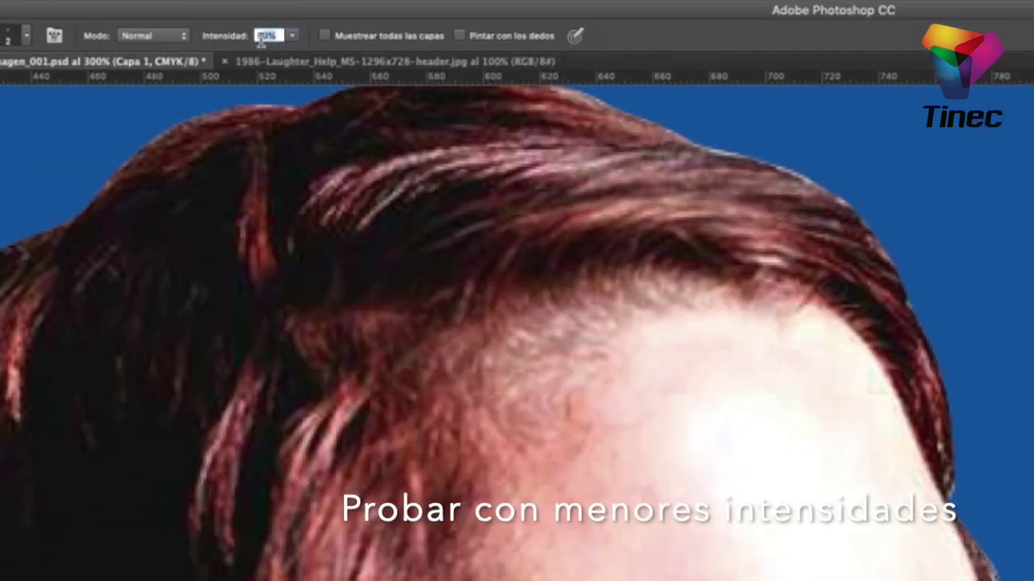
pyautogui.write('25')
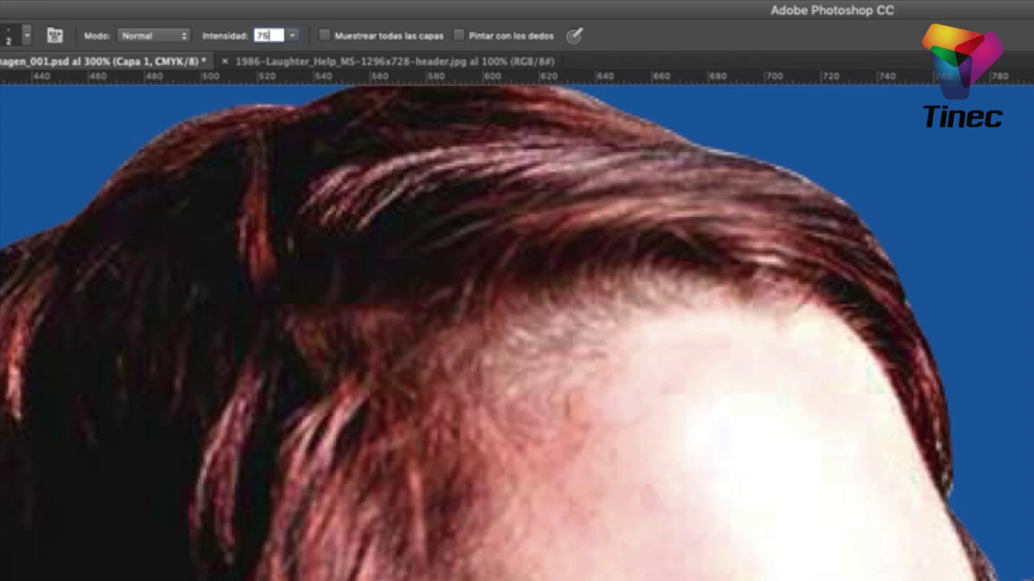
pyautogui.press('Return')
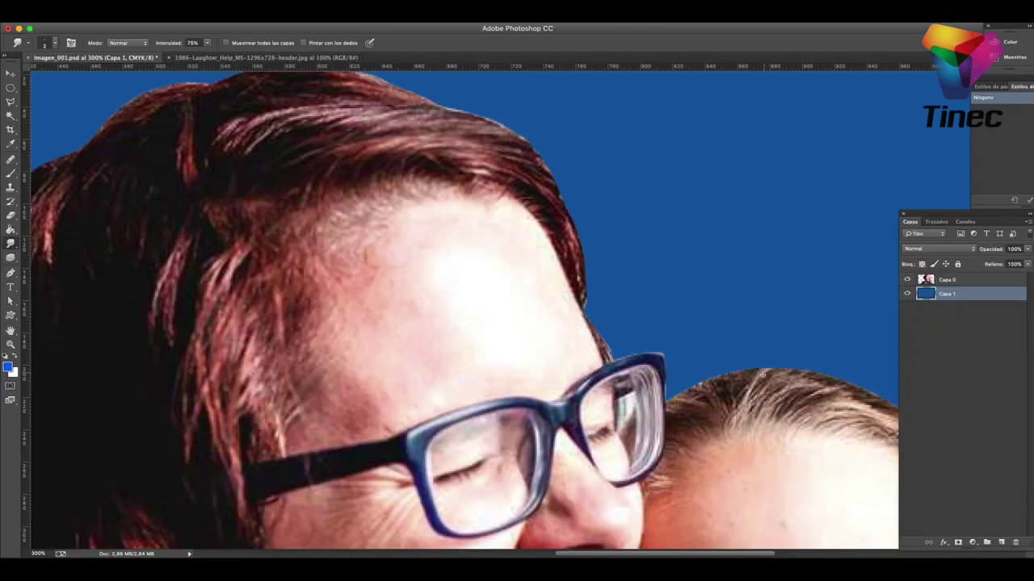
pyautogui.click(989, 280)
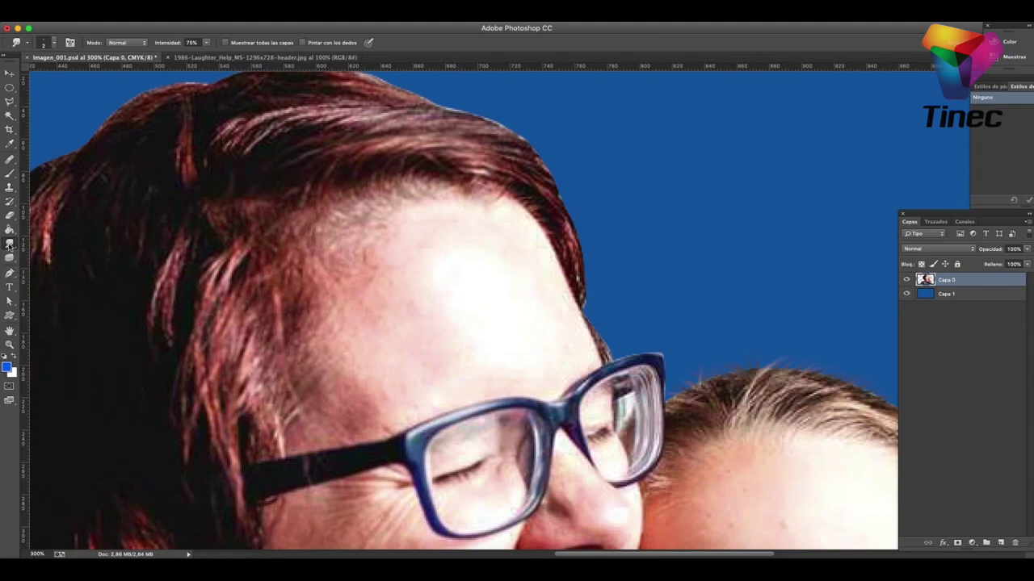
# Set the Smudge strength to 60% on Capa 0 and zoom in on the boy's hair
pyautogui.click(199, 41)
pyautogui.press('Up')
pyautogui.write('60')
pyautogui.press('Return')
pyautogui.hotkey('ctrl', '+')
pyautogui.hotkey('ctrl', '+')
pyautogui.hotkey('ctrl', '+')
pyautogui.moveTo(745, 325)
pyautogui.mouseDown()
pyautogui.moveTo(350, 173)
pyautogui.moveTo(223, 142)
pyautogui.mouseUp()
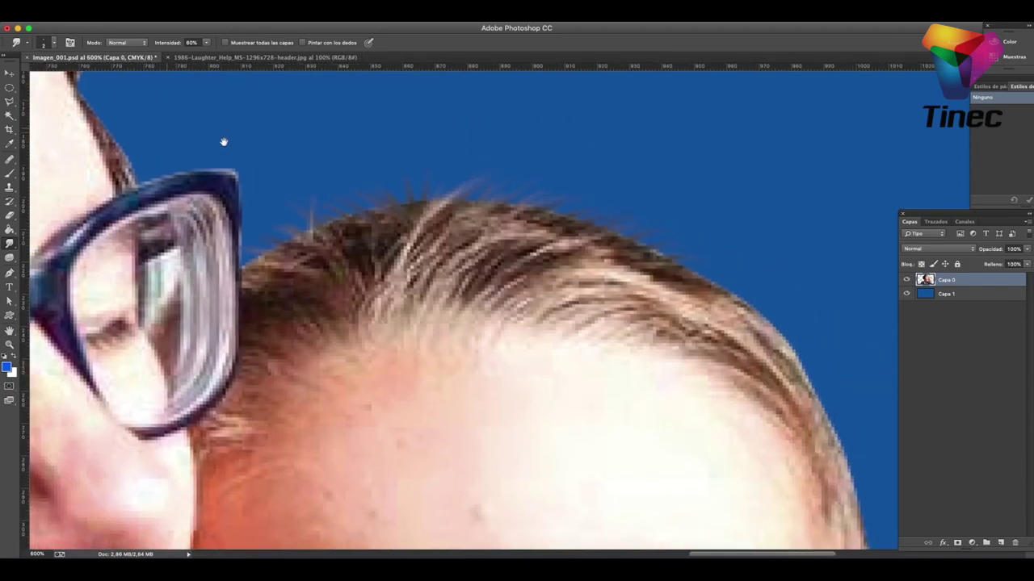
pyautogui.hotkey('ctrl', 'r')
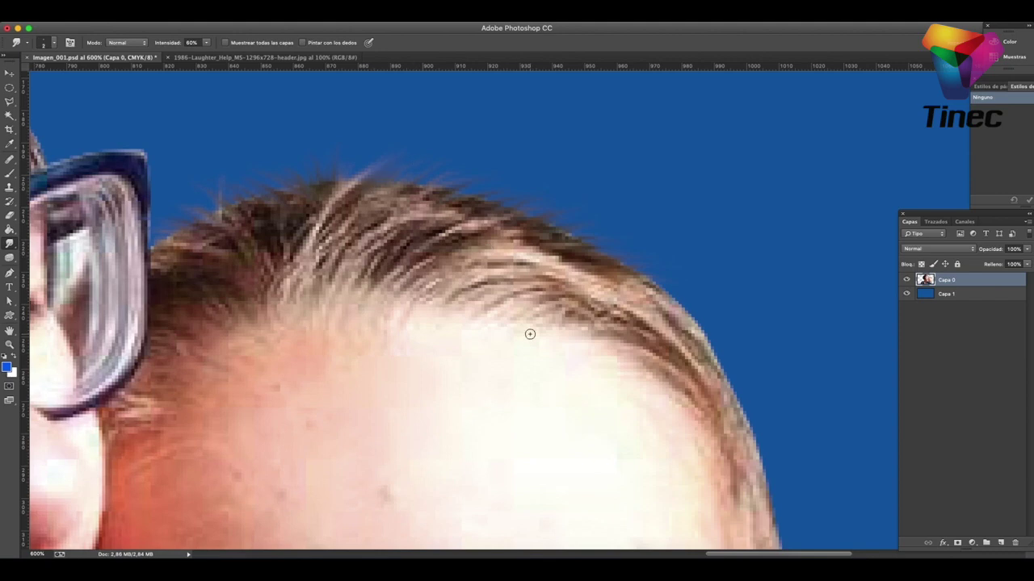
pyautogui.press('super+minus')
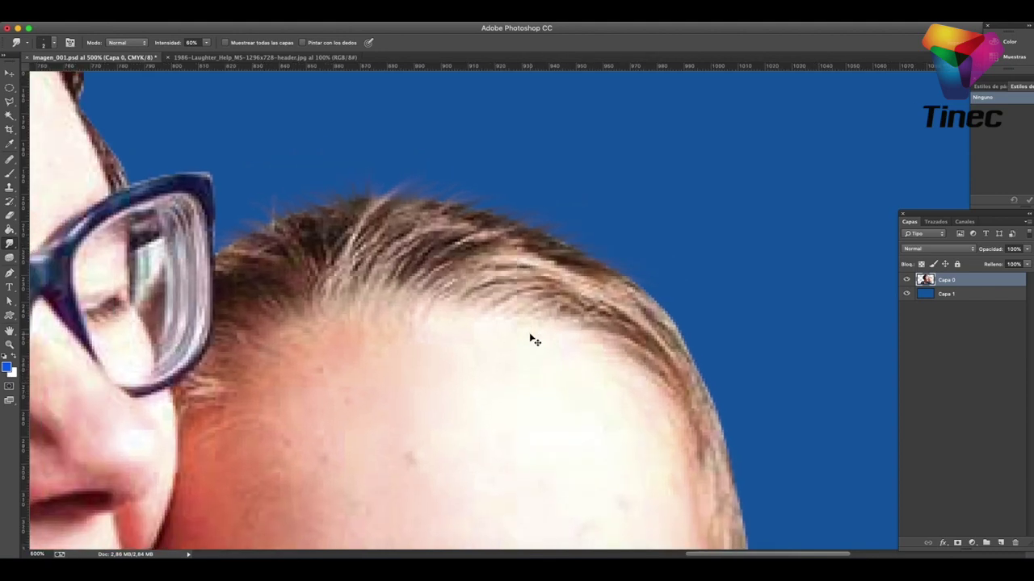
pyautogui.press('super+minus')
pyautogui.press('super+minus')
pyautogui.press('super+minus')
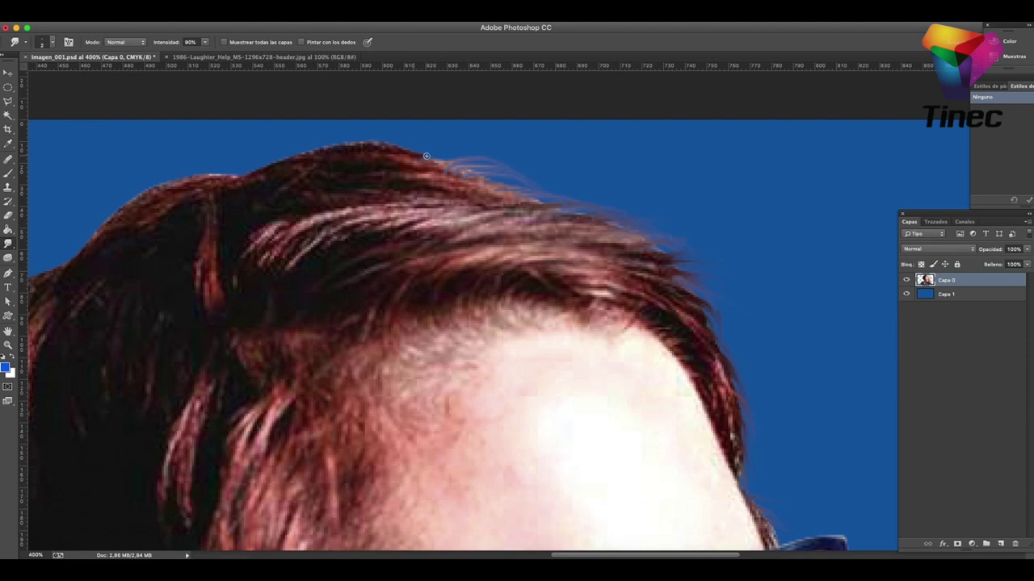
# Smudge fine wisps out from the top of the mother's hair into the blue background
pyautogui.moveTo(425, 155); pyautogui.dragTo(485, 156)
pyautogui.moveTo(408, 151)
pyautogui.mouseDown()
pyautogui.moveTo(447, 146)
pyautogui.moveTo(514, 187)
pyautogui.mouseUp()
pyautogui.moveTo(381, 148)
pyautogui.mouseDown()
pyautogui.moveTo(349, 126)
pyautogui.moveTo(388, 134)
pyautogui.mouseUp()
pyautogui.moveTo(327, 157); pyautogui.dragTo(219, 138)
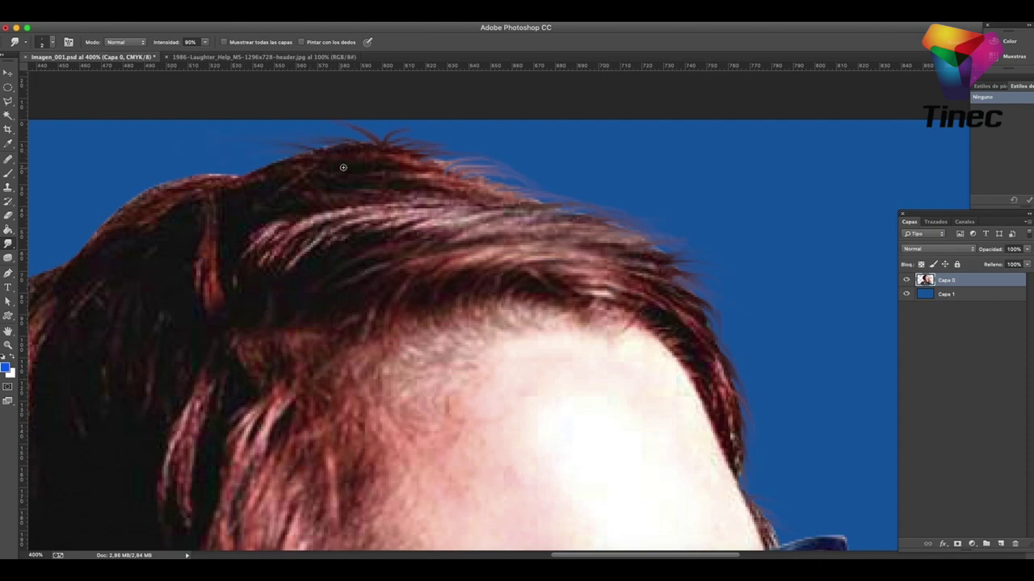
pyautogui.moveTo(308, 164)
pyautogui.mouseDown()
pyautogui.moveTo(267, 153)
pyautogui.moveTo(226, 167)
pyautogui.mouseUp()
pyautogui.moveTo(321, 160)
pyautogui.mouseDown()
pyautogui.moveTo(269, 147)
pyautogui.moveTo(229, 164)
pyautogui.moveTo(195, 159)
pyautogui.moveTo(161, 170)
pyautogui.moveTo(165, 190)
pyautogui.moveTo(79, 202)
pyautogui.moveTo(67, 232)
pyautogui.mouseUp()
# Smudge dark strands outward along the left edge of the mother's hair into the blue
pyautogui.moveTo(130, 214)
pyautogui.mouseDown()
pyautogui.moveTo(73, 231)
pyautogui.moveTo(62, 251)
pyautogui.mouseUp()
pyautogui.moveTo(133, 208); pyautogui.dragTo(83, 208)
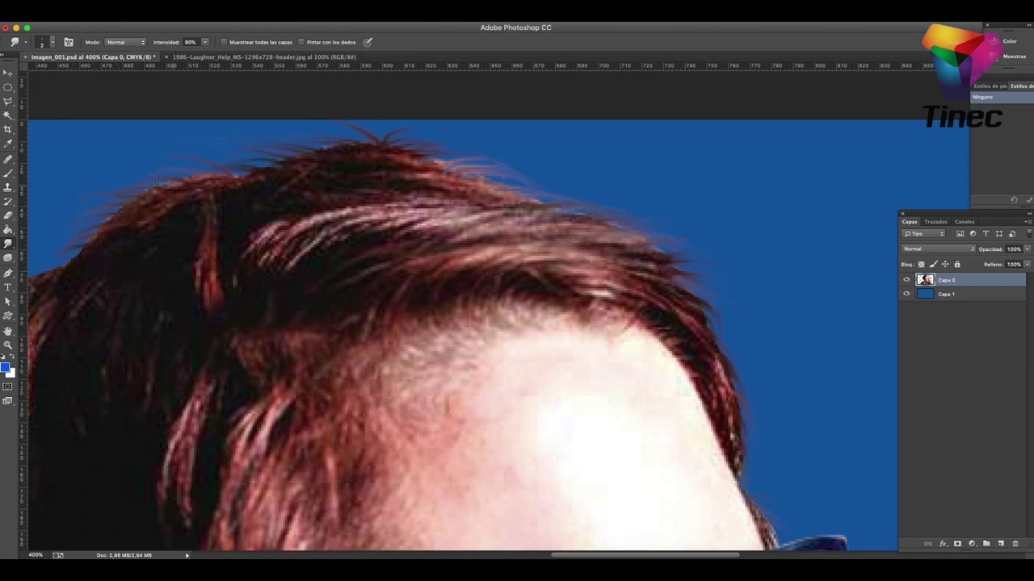
pyautogui.moveTo(196, 178); pyautogui.dragTo(157, 167)
pyautogui.moveTo(163, 180); pyautogui.dragTo(139, 189)
pyautogui.moveTo(151, 241); pyautogui.dragTo(372, 242)
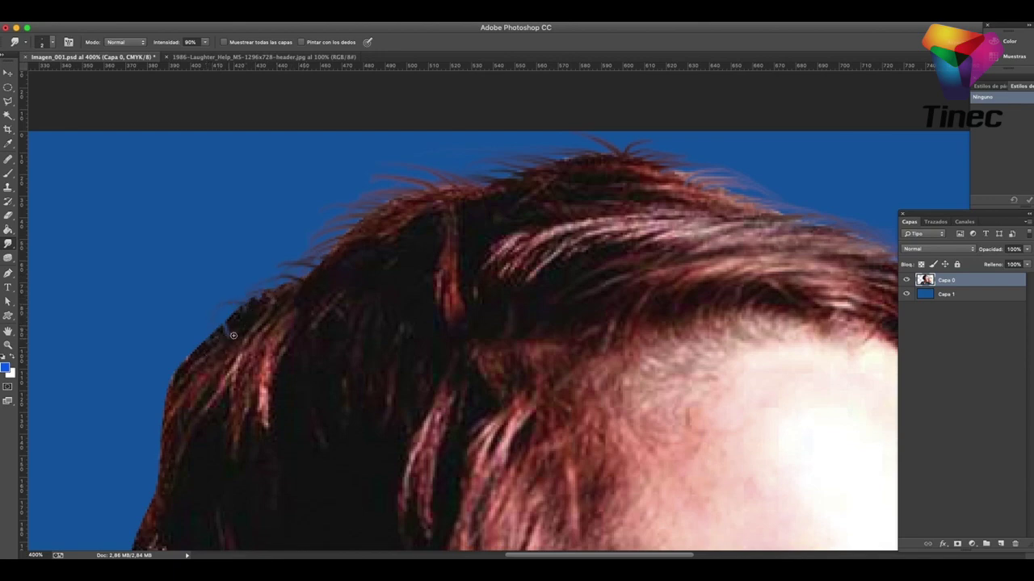
pyautogui.moveTo(236, 317)
pyautogui.mouseDown()
pyautogui.moveTo(211, 312)
pyautogui.moveTo(202, 343)
pyautogui.moveTo(167, 384)
pyautogui.mouseUp()
pyautogui.moveTo(180, 377); pyautogui.dragTo(156, 394)
pyautogui.hotkey('ctrl', '-')
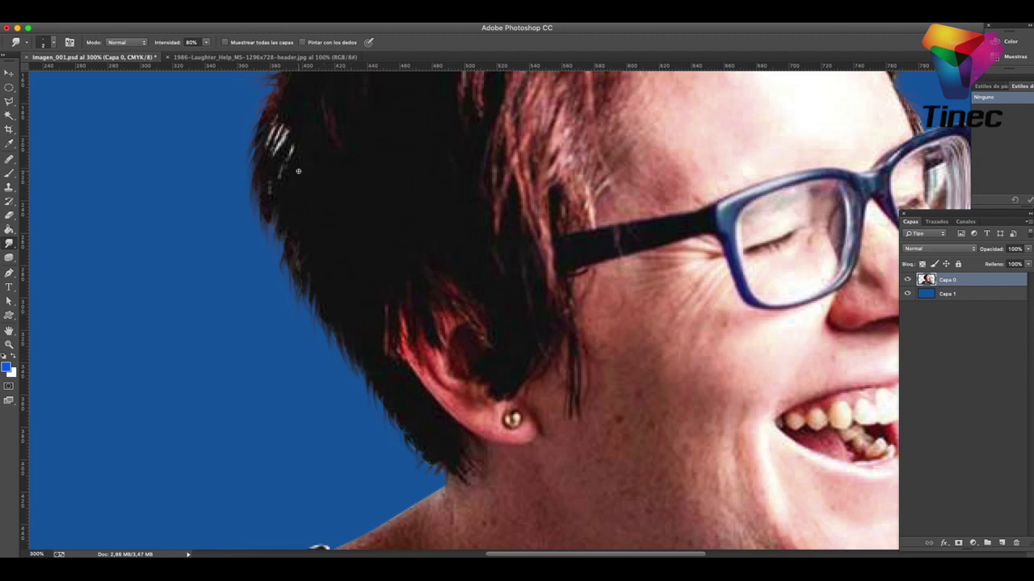
# Zoom to 500% on the hair above the mother's ear and pick the Eraser tool
pyautogui.hotkey('ctrl', '+')
pyautogui.hotkey('ctrl', '+')
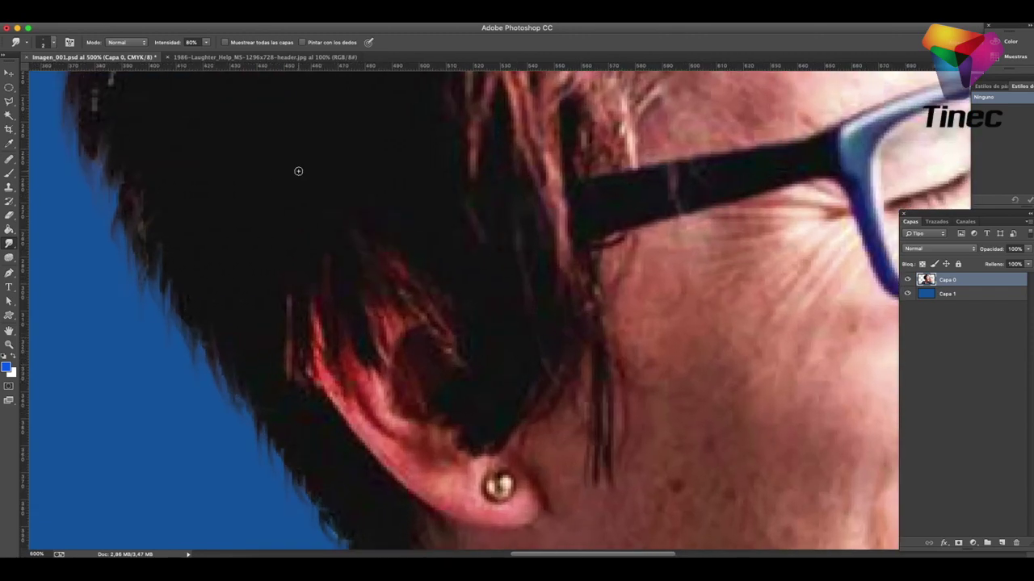
pyautogui.moveTo(187, 267)
pyautogui.mouseDown()
pyautogui.moveTo(325, 186)
pyautogui.moveTo(323, 427)
pyautogui.moveTo(356, 487)
pyautogui.mouseUp()
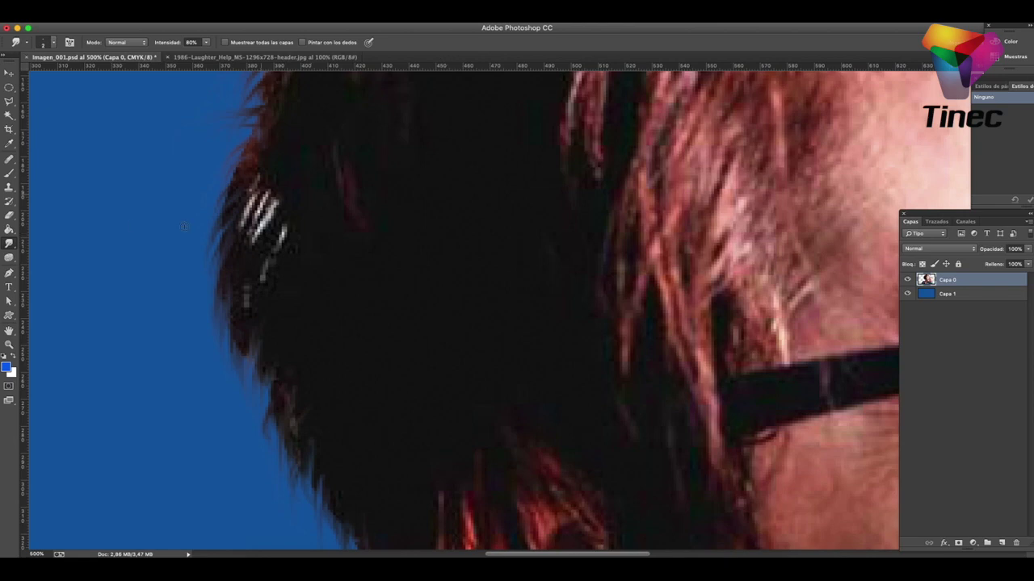
pyautogui.click(10, 217)
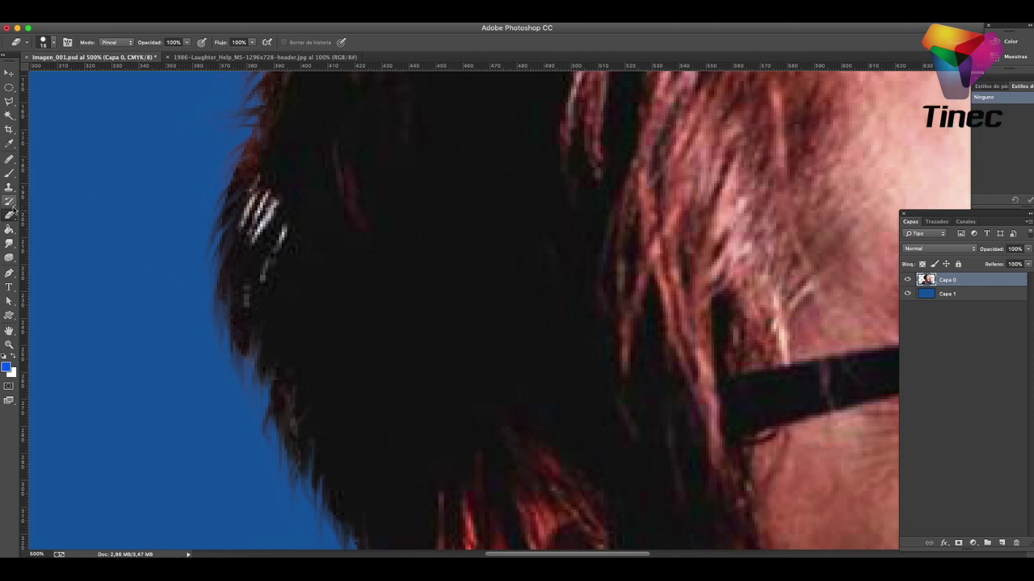
# Shrink the eraser to about 1 px, erase the pale streaks, and return to the Smudge tool
pyautogui.click(53, 42)
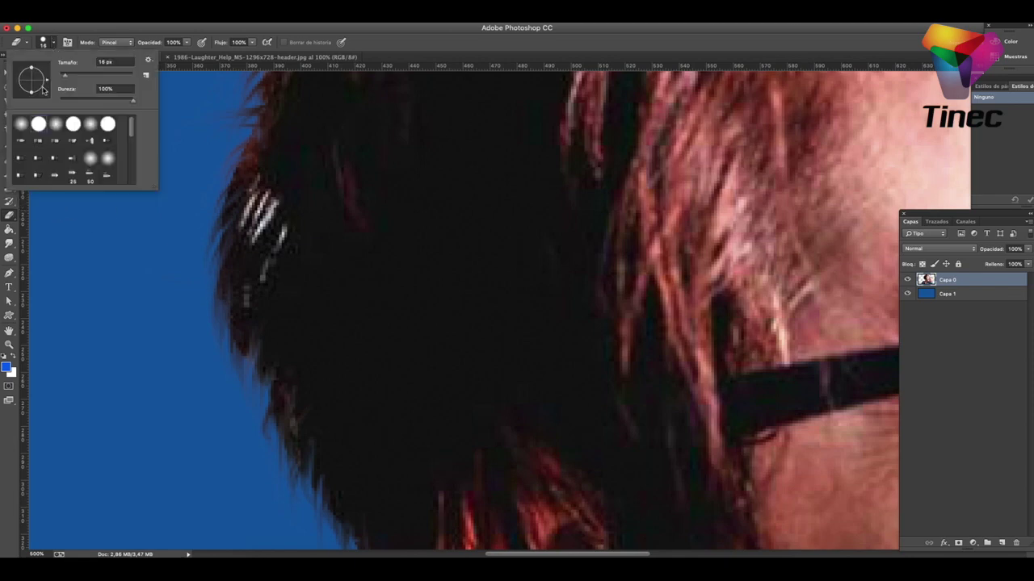
pyautogui.moveTo(66, 83); pyautogui.dragTo(63, 79)
pyautogui.click(253, 240)
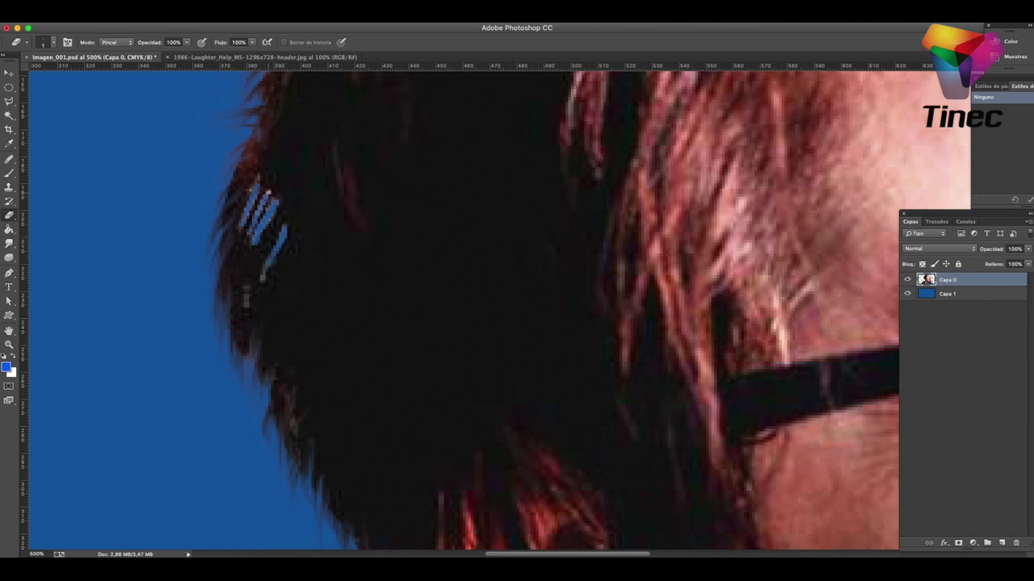
pyautogui.click(10, 244)
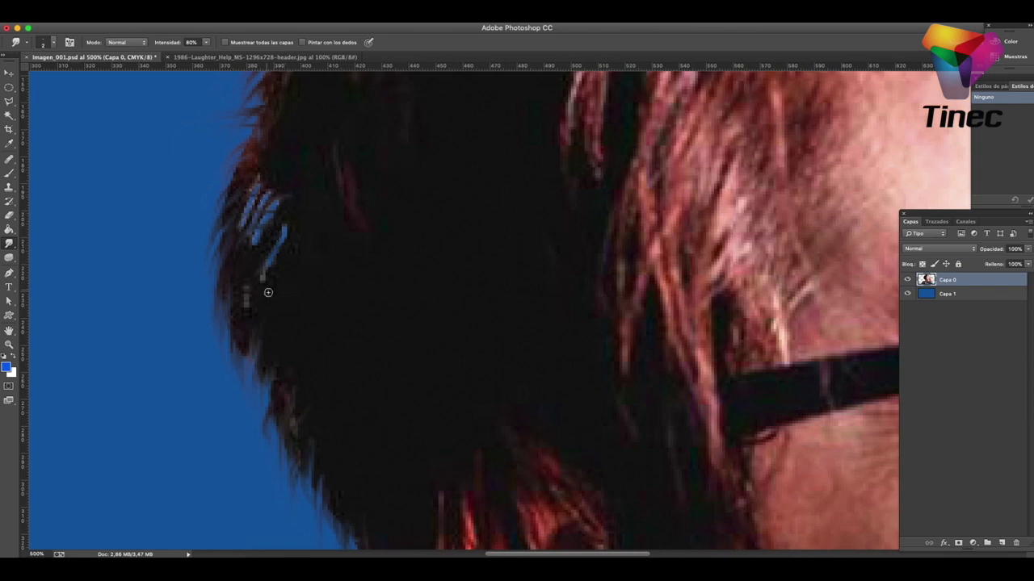
# Smudge the erased streaks into the dark hair and zoom out to see the whole head
pyautogui.moveTo(242, 198); pyautogui.dragTo(242, 258)
pyautogui.hotkey('ctrl', '-')
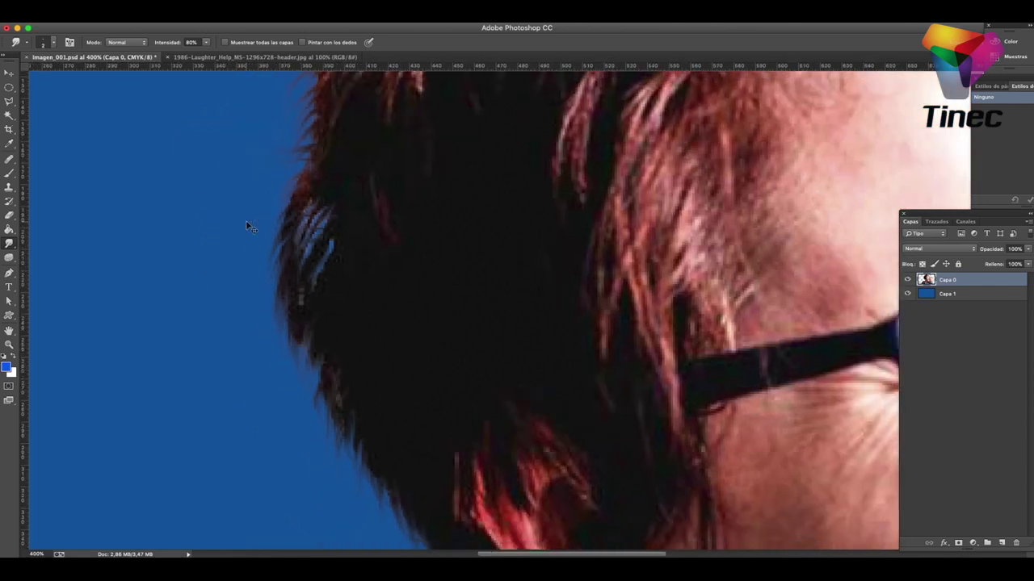
pyautogui.hotkey('ctrl', '-')
pyautogui.hotkey('ctrl', '-')
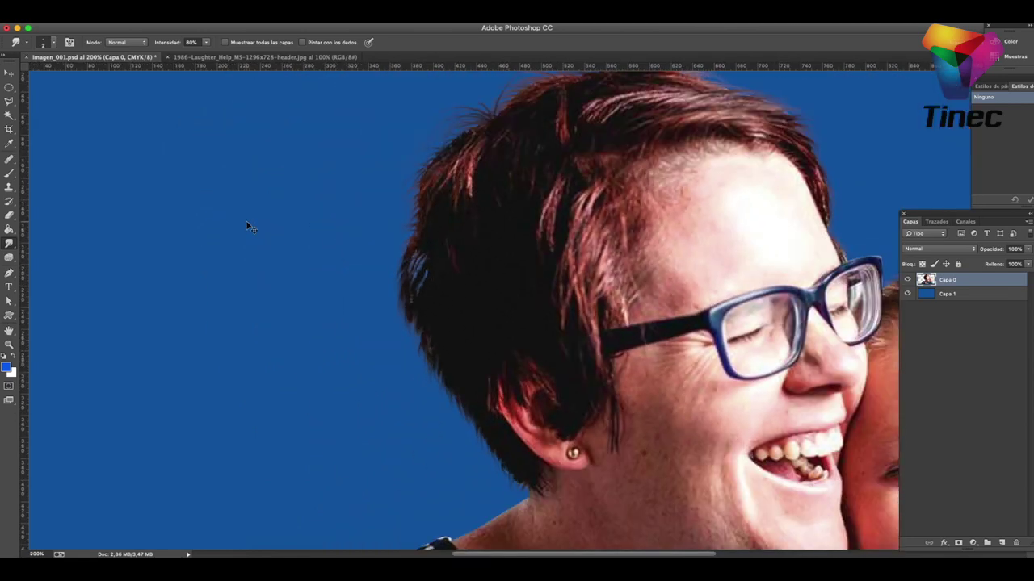
pyautogui.hotkey('ctrl', '-')
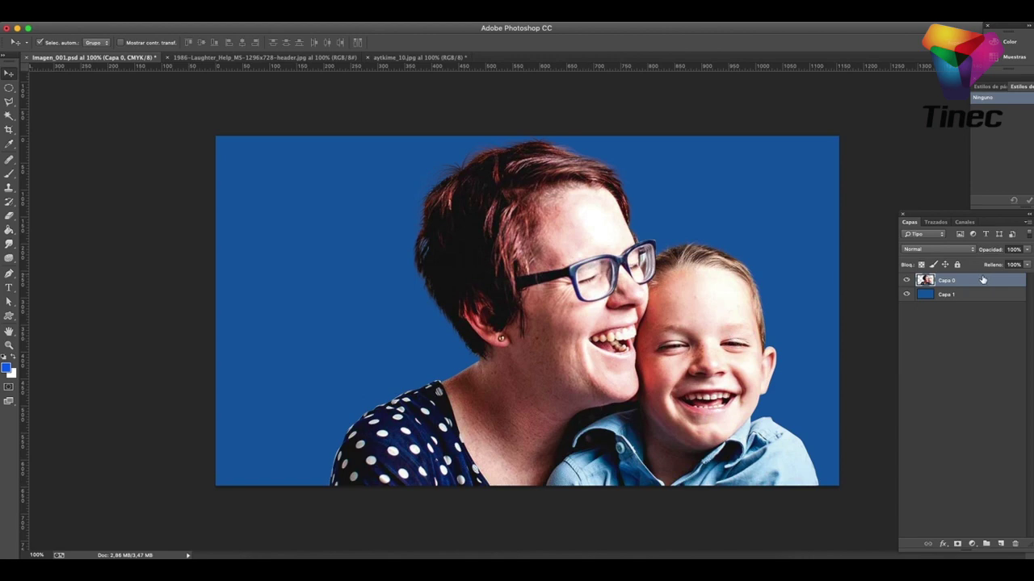
# Paste the cutout into aytkime_10.jpg, nudge it slightly right and down, and inspect at 200%
pyautogui.hotkey('ctrl', 'a')
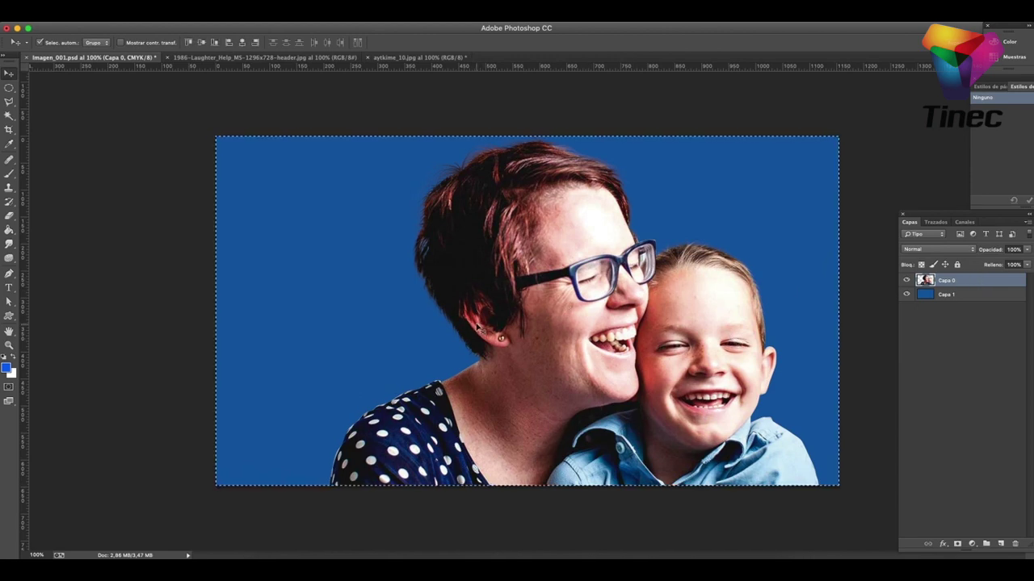
pyautogui.click(415, 59)
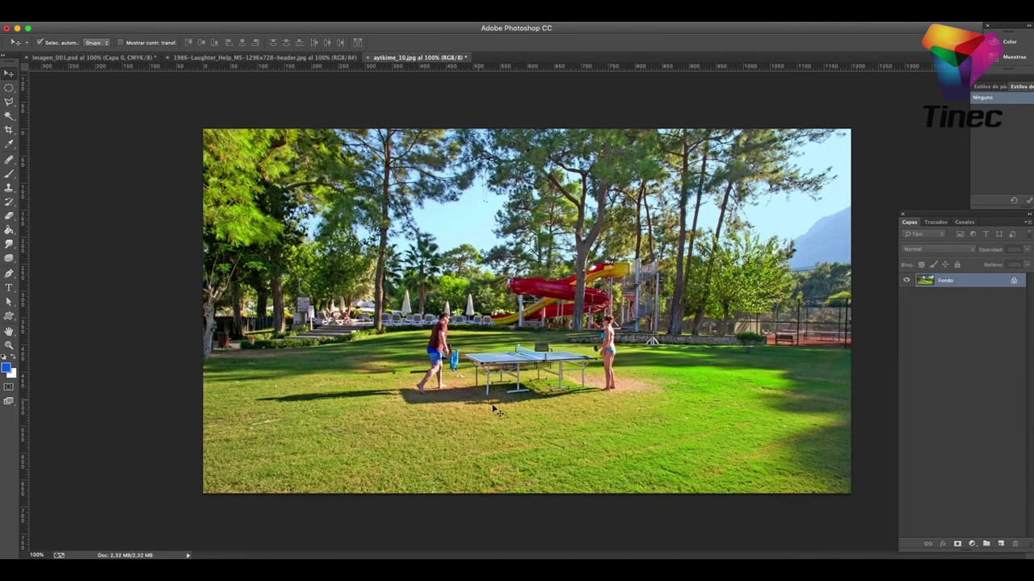
pyautogui.hotkey('ctrl', 'v')
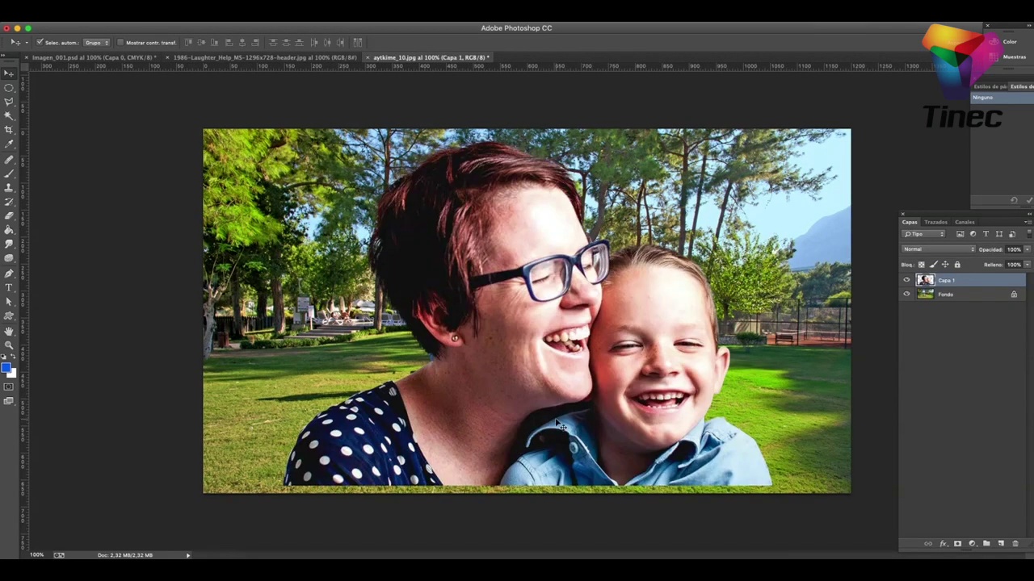
pyautogui.moveTo(509, 236); pyautogui.dragTo(514, 244)
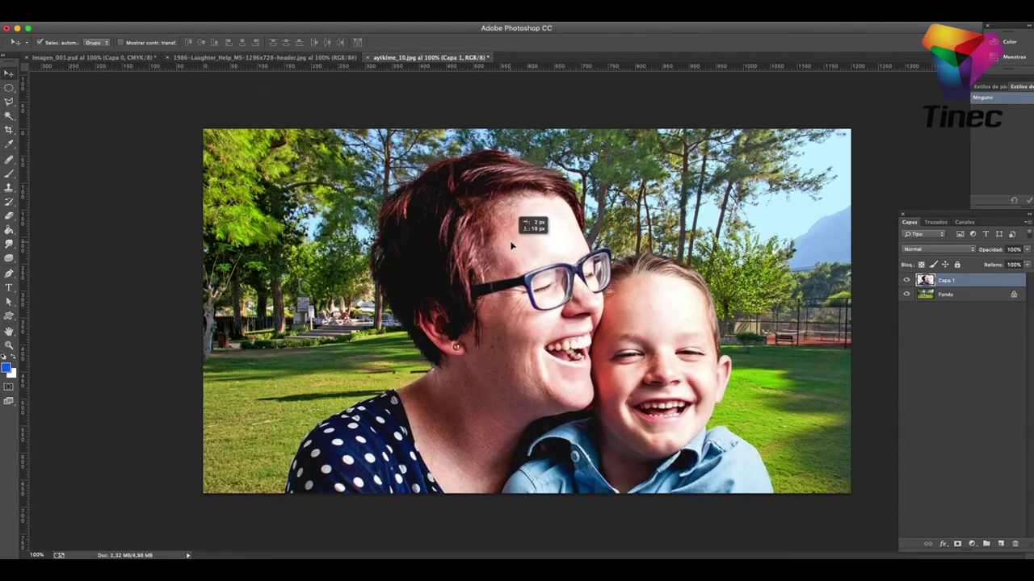
pyautogui.moveTo(513, 243); pyautogui.dragTo(516, 245)
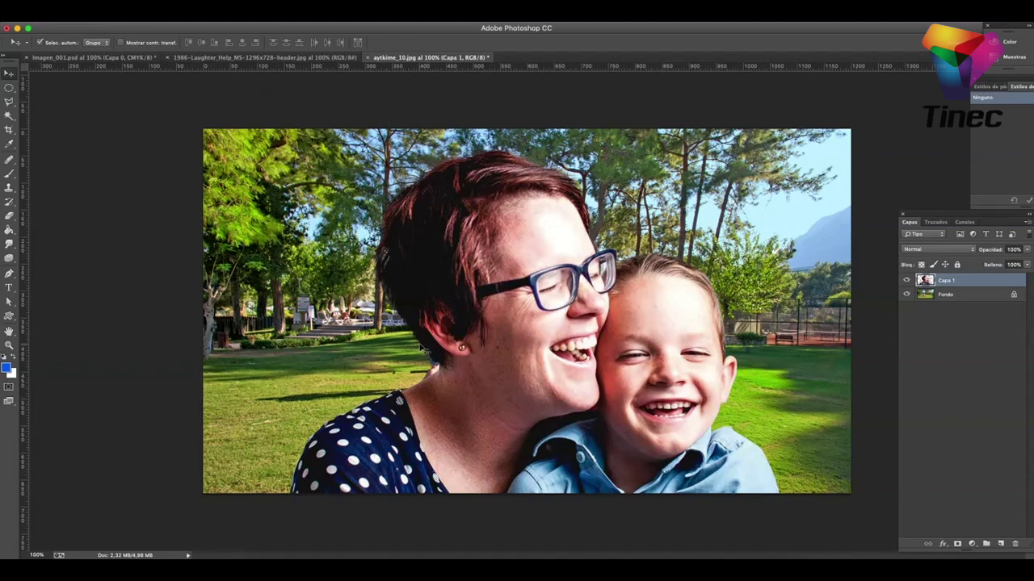
pyautogui.hotkey('ctrl', '+')
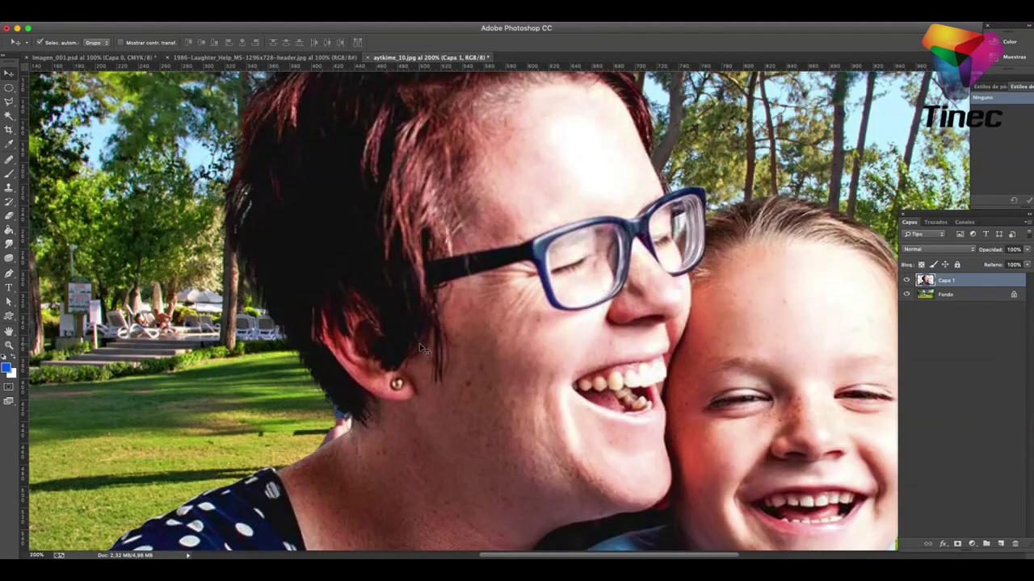
pyautogui.moveTo(284, 224)
pyautogui.mouseDown()
pyautogui.moveTo(265, 262)
pyautogui.moveTo(188, 305)
pyautogui.mouseUp()
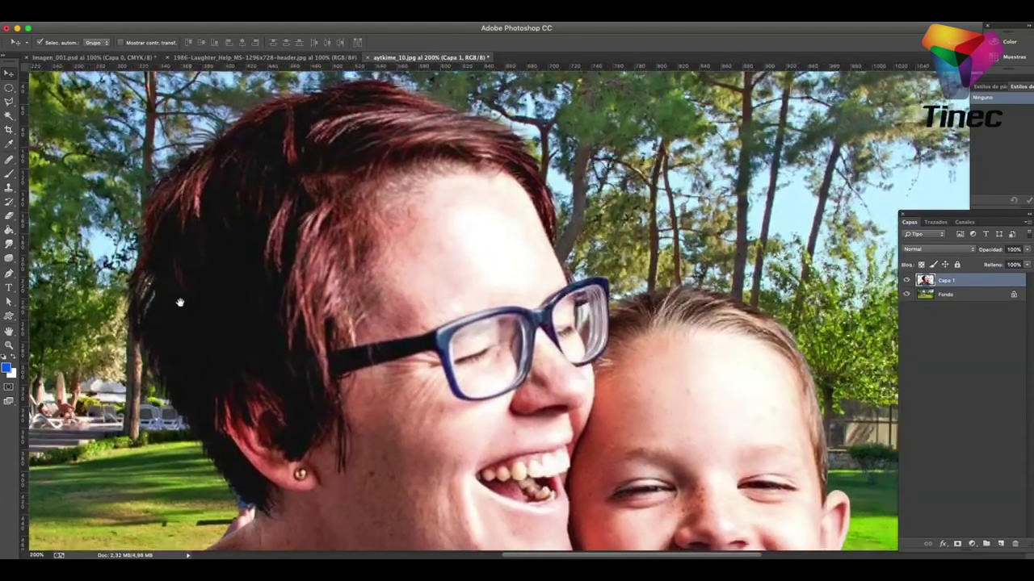
pyautogui.hscroll(3, 188, 305)
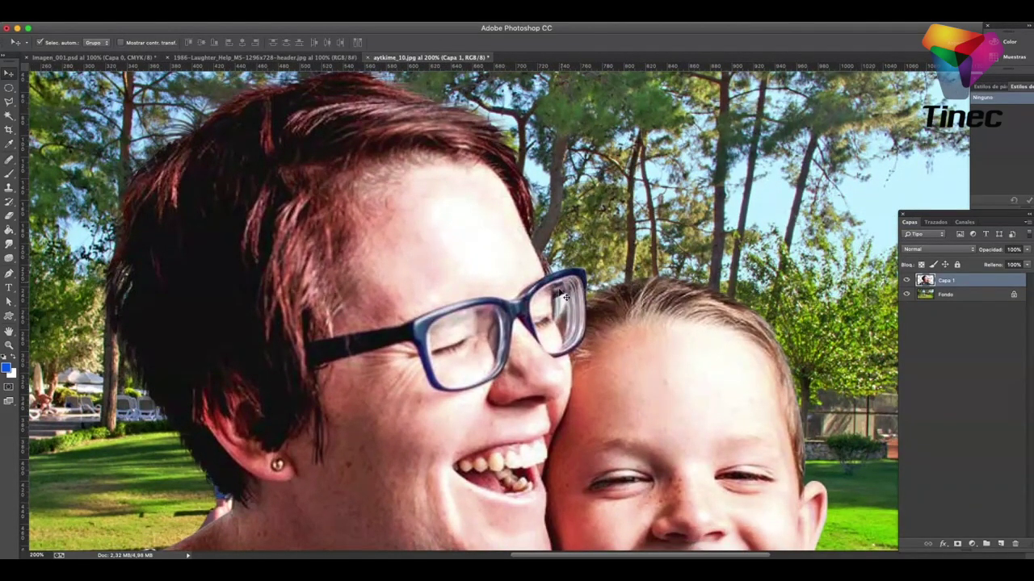
pyautogui.moveTo(655, 353)
pyautogui.mouseDown()
pyautogui.moveTo(622, 289)
pyautogui.moveTo(600, 201)
pyautogui.mouseUp()
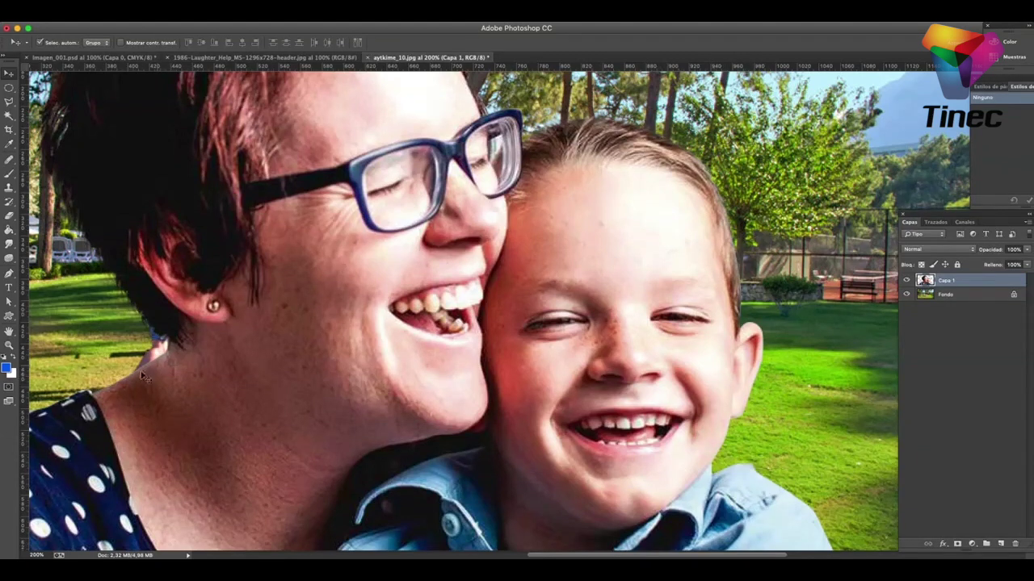
# Choose the edge-softening tool from the flyout and set its strength to 60%
pyautogui.click(10, 246)
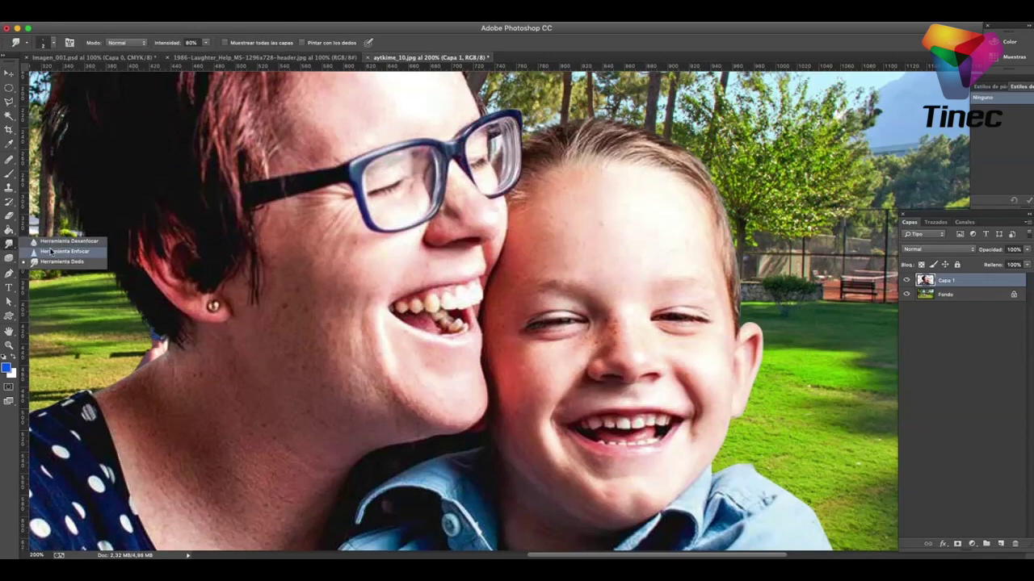
pyautogui.click(83, 253)
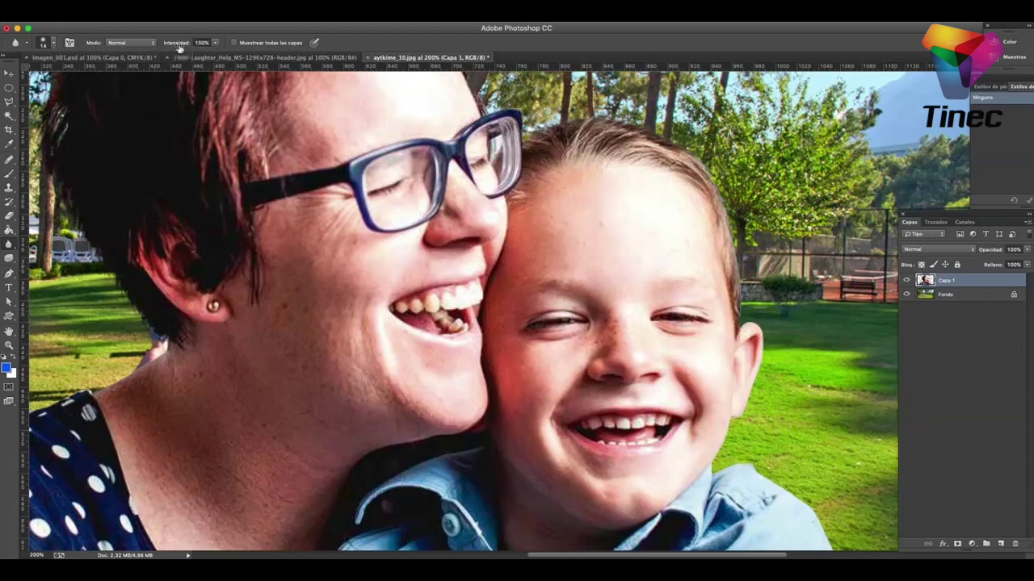
pyautogui.moveTo(216, 46); pyautogui.dragTo(205, 59)
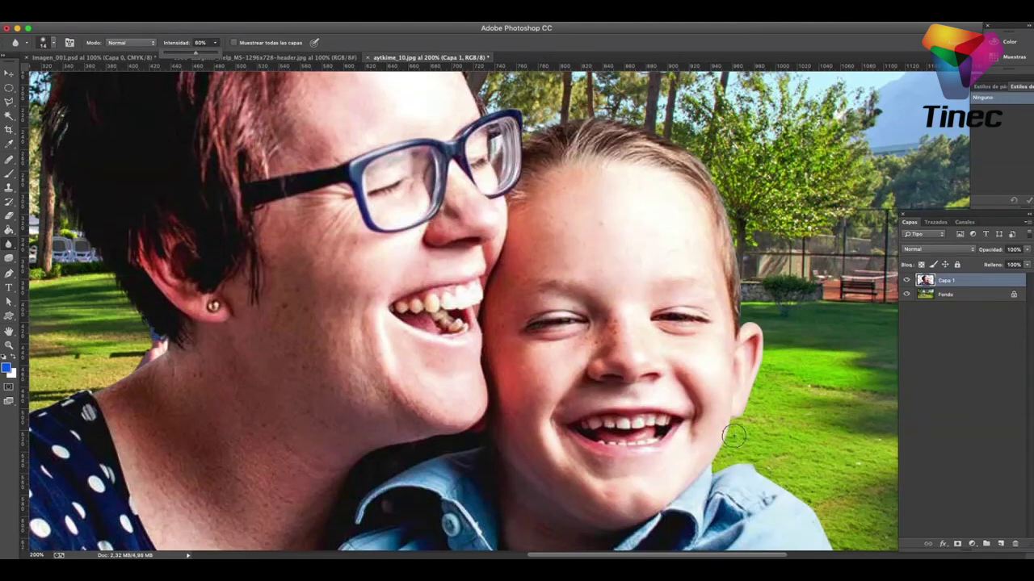
pyautogui.press('6')
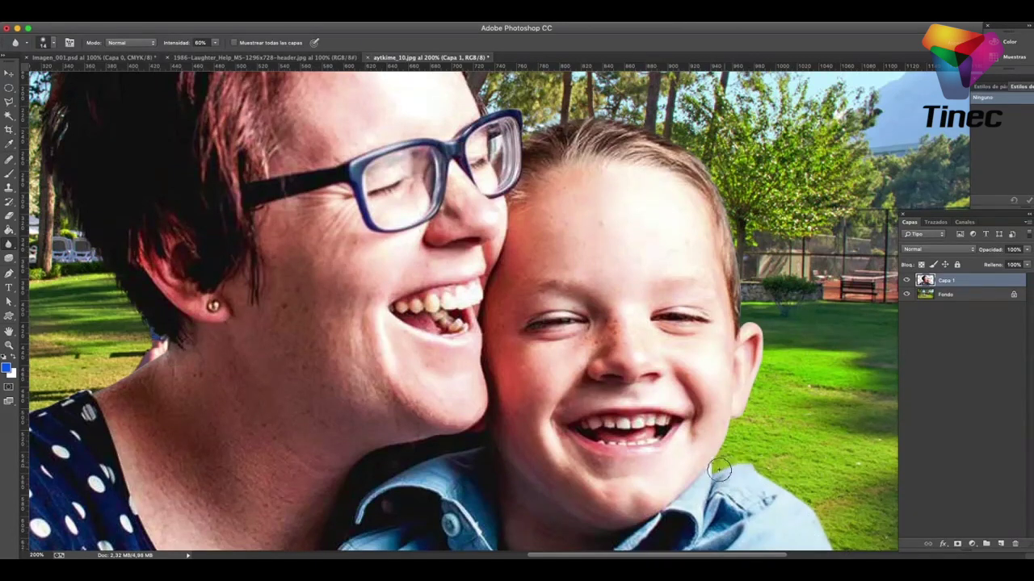
# Soften the boy's jaw edge and the mother's shoulder edge, then view the whole composite
pyautogui.moveTo(733, 416); pyautogui.dragTo(742, 330)
pyautogui.moveTo(357, 475); pyautogui.dragTo(554, 386)
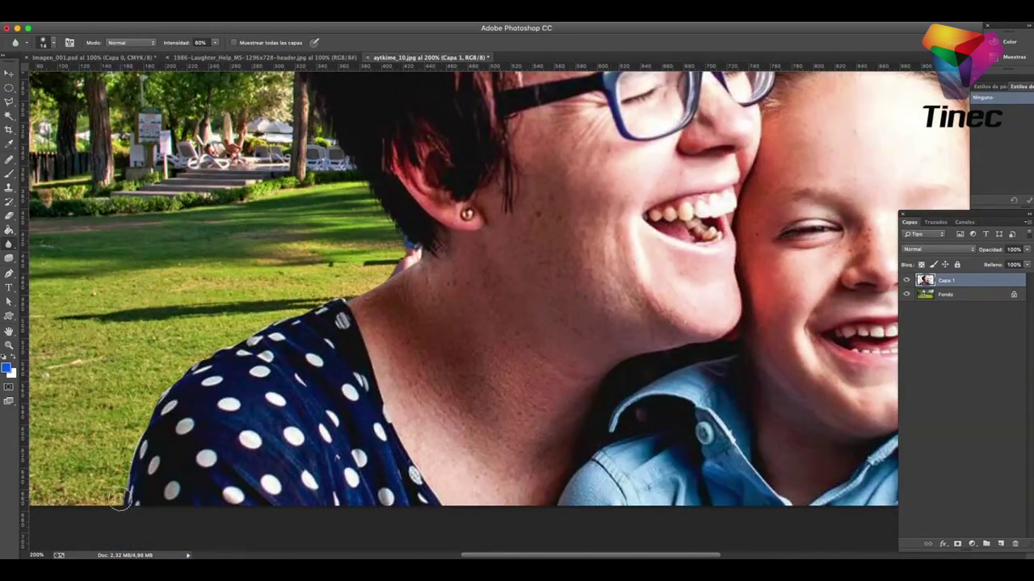
pyautogui.moveTo(121, 501)
pyautogui.mouseDown()
pyautogui.moveTo(139, 446)
pyautogui.moveTo(226, 345)
pyautogui.moveTo(292, 310)
pyautogui.moveTo(361, 300)
pyautogui.moveTo(428, 248)
pyautogui.moveTo(389, 307)
pyautogui.mouseUp()
pyautogui.moveTo(451, 395); pyautogui.dragTo(283, 549)
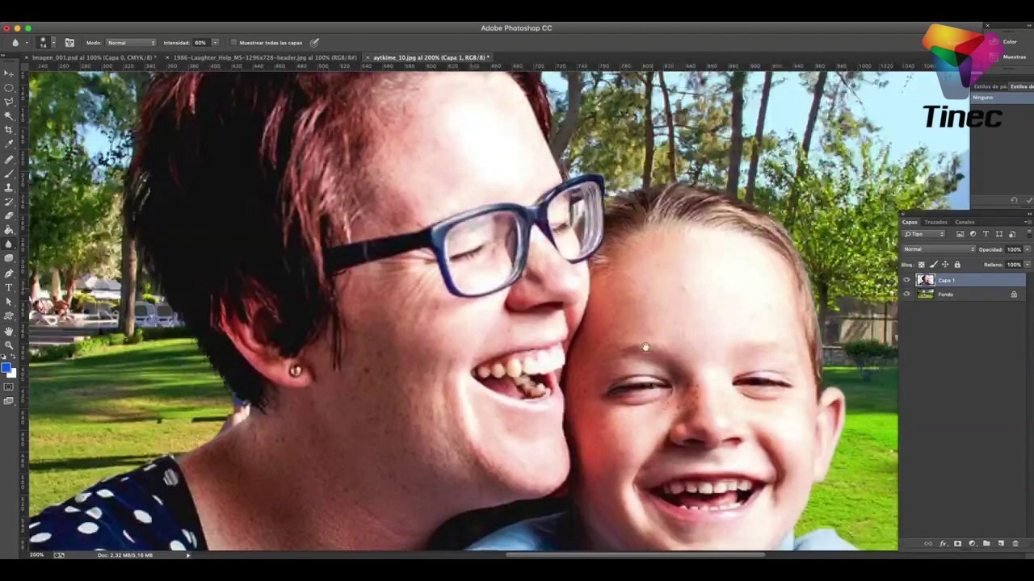
pyautogui.moveTo(641, 289); pyautogui.dragTo(645, 390)
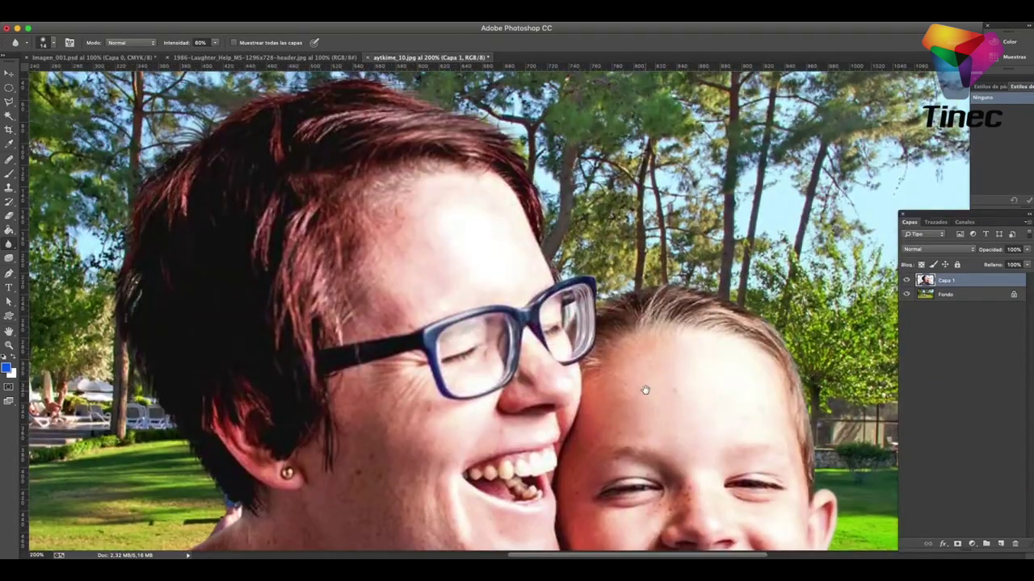
pyautogui.hotkey('ctrl', '-')
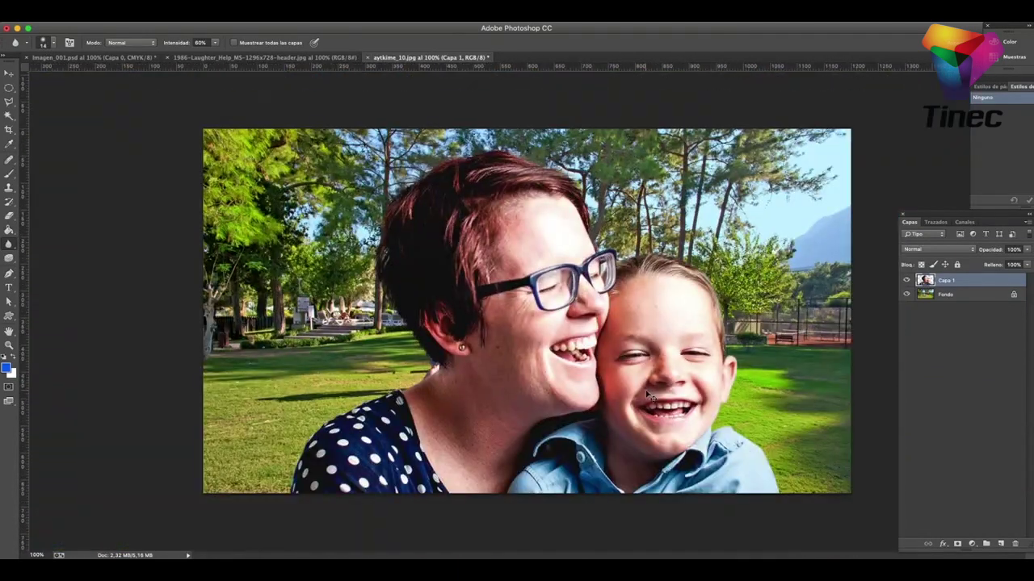